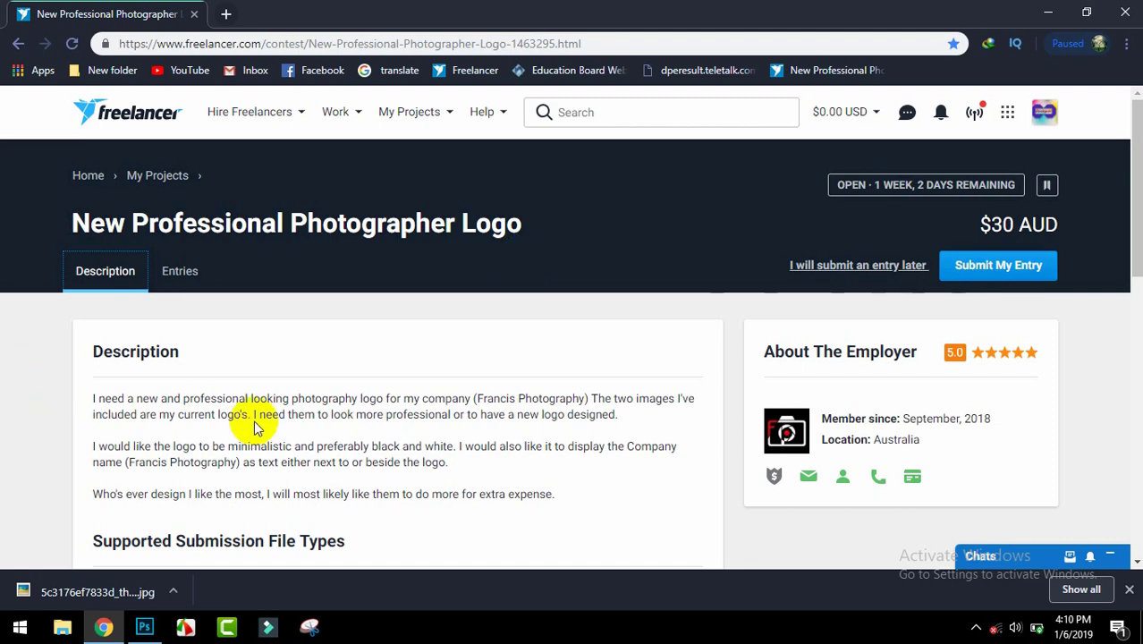
Step: Review the contest brief, highlighting 'Francis Photography' and the 'black and white' requirement
scroll(203, 393, down, 3)
scroll(187, 393, up, 2)
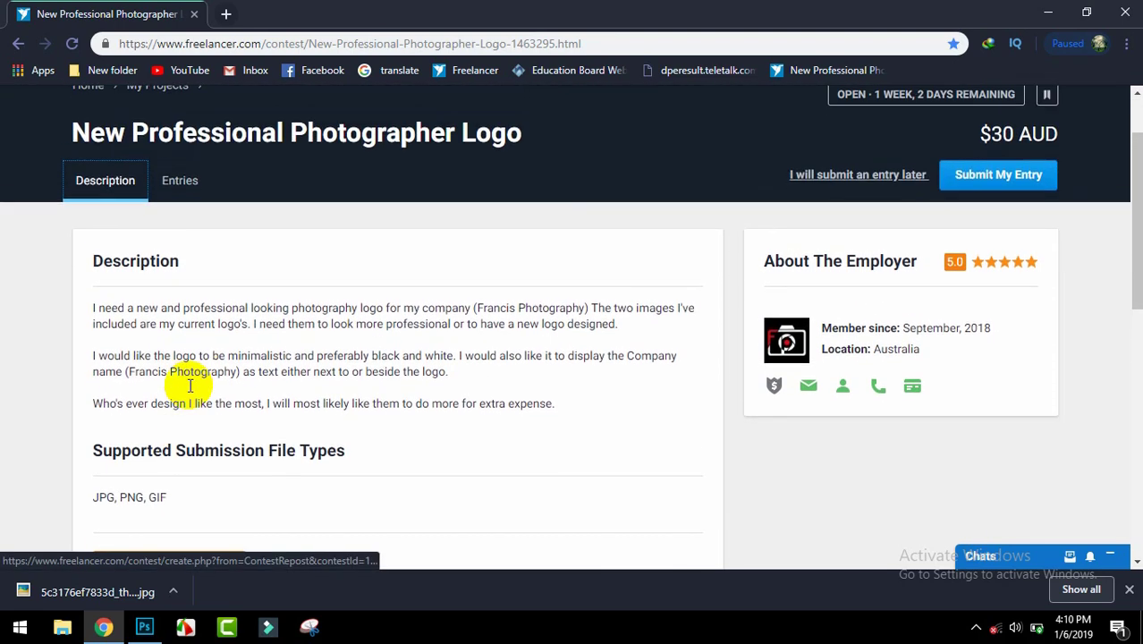
scroll(159, 362, down, 4)
scroll(230, 224, up, 2)
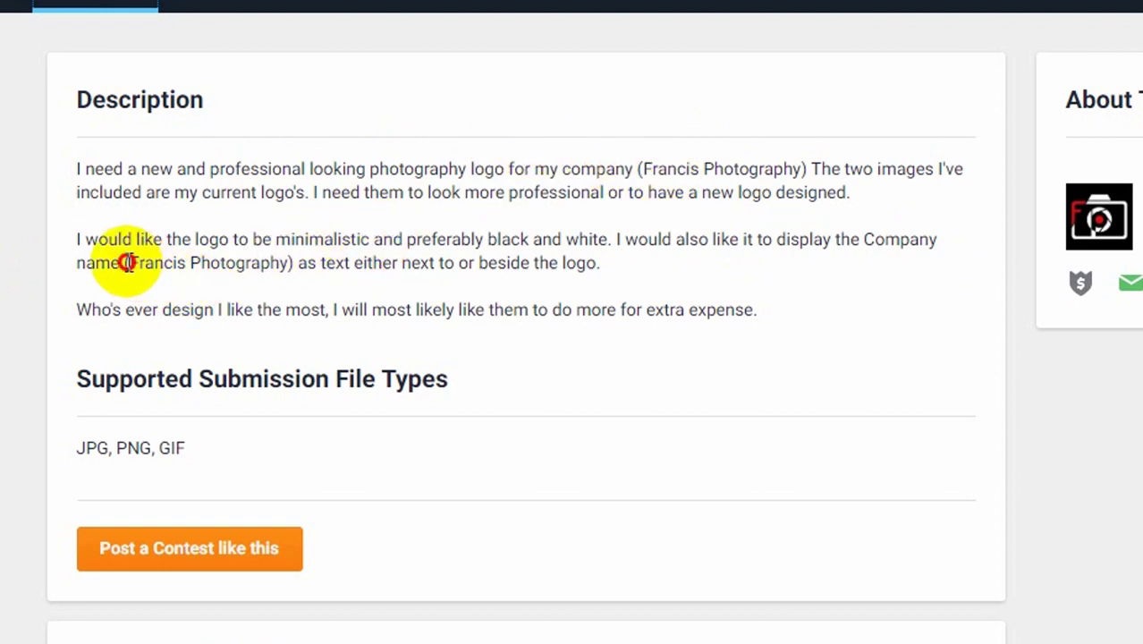
drag(126, 262, 295, 260)
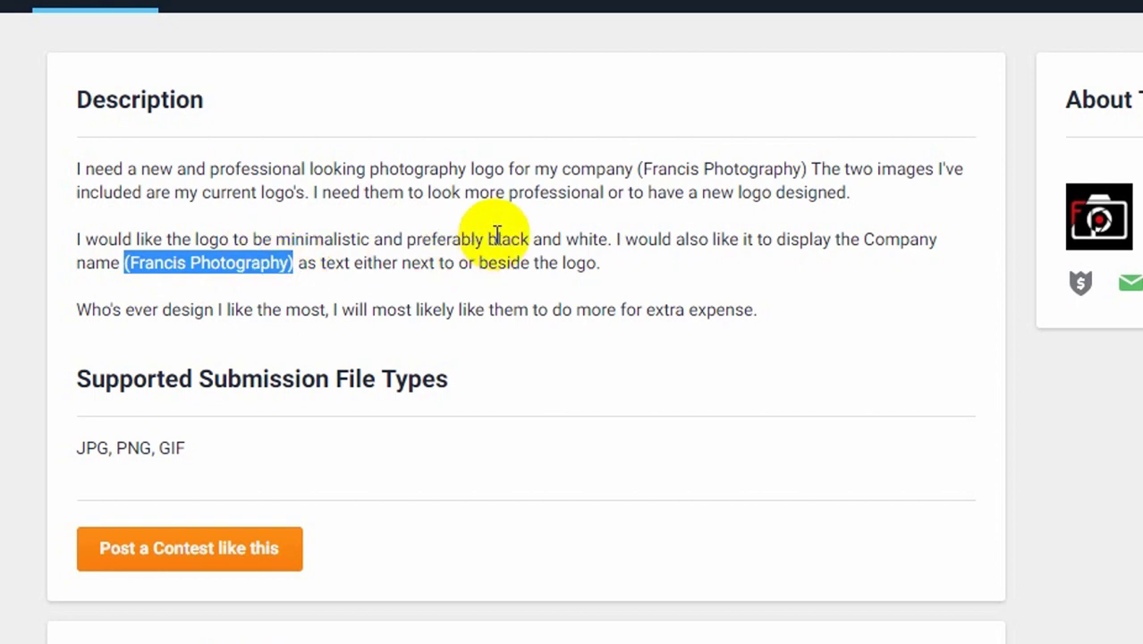
drag(486, 240, 615, 242)
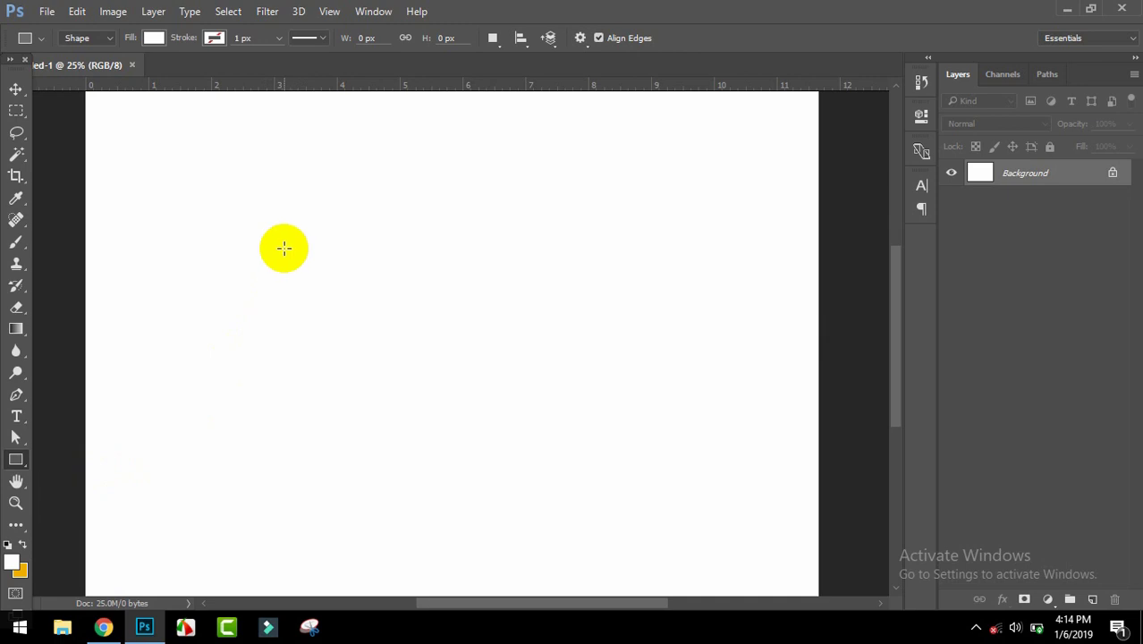
Step: Draw the 1704 × 1008 px camera-body rectangle and fill it solid black
mouse_move(285, 249)
mouse_down()
mouse_move(577, 458)
mouse_move(640, 459)
mouse_up()
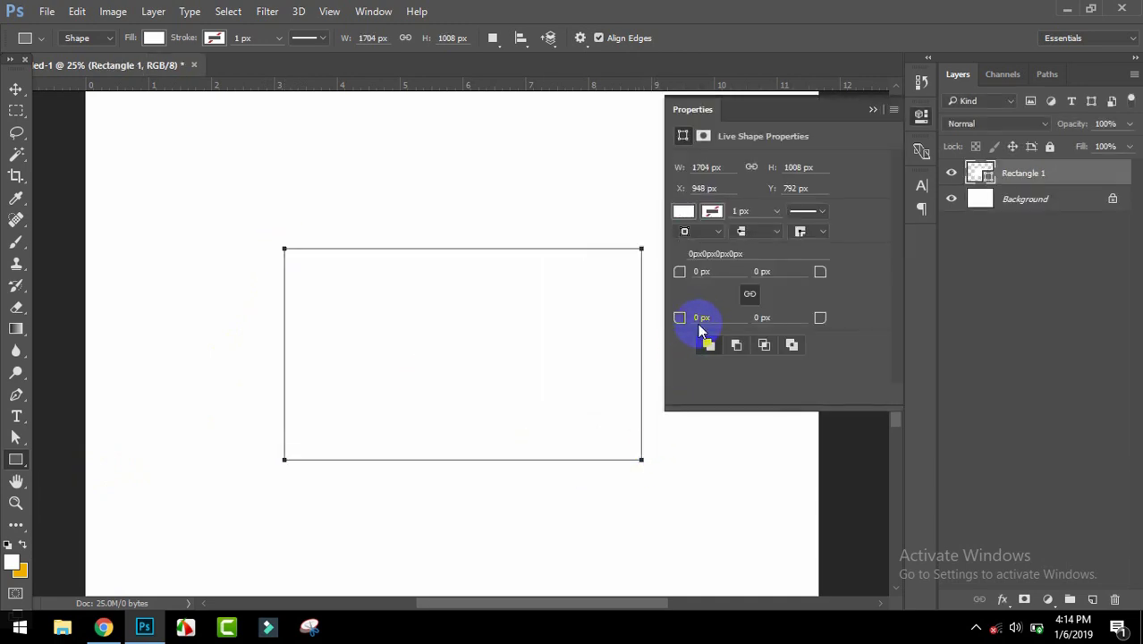
click(684, 211)
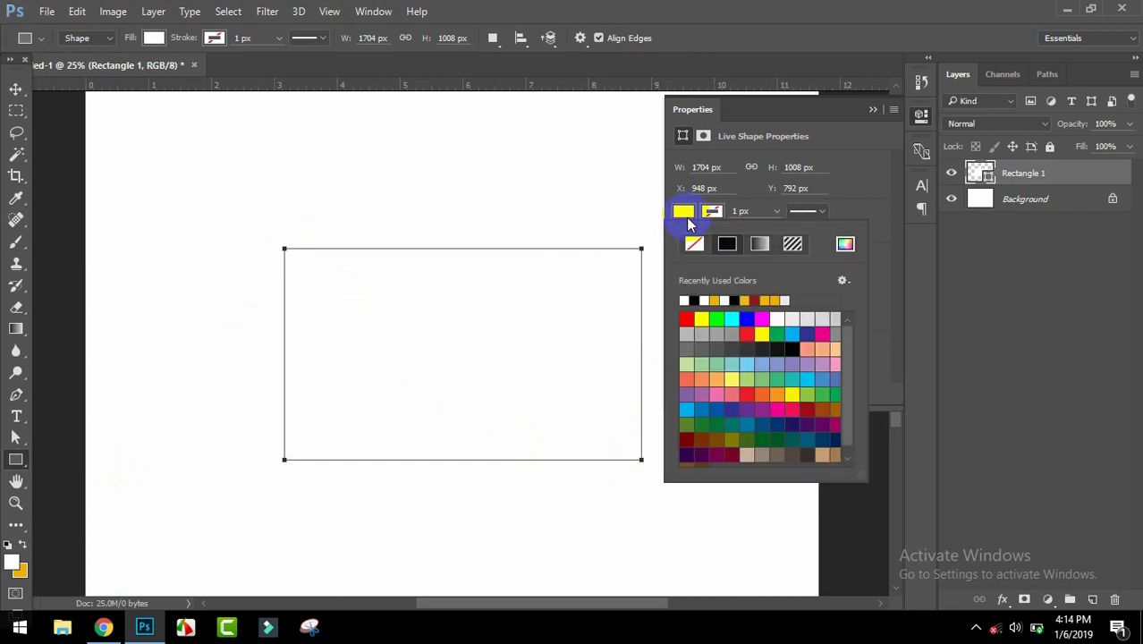
click(688, 300)
click(15, 89)
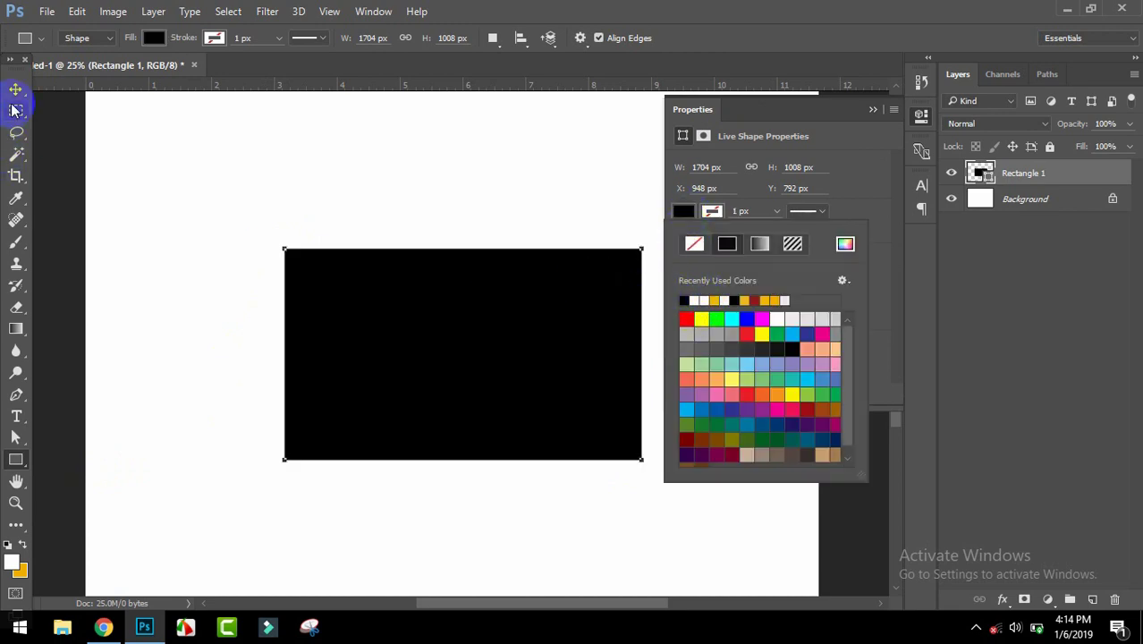
click(872, 111)
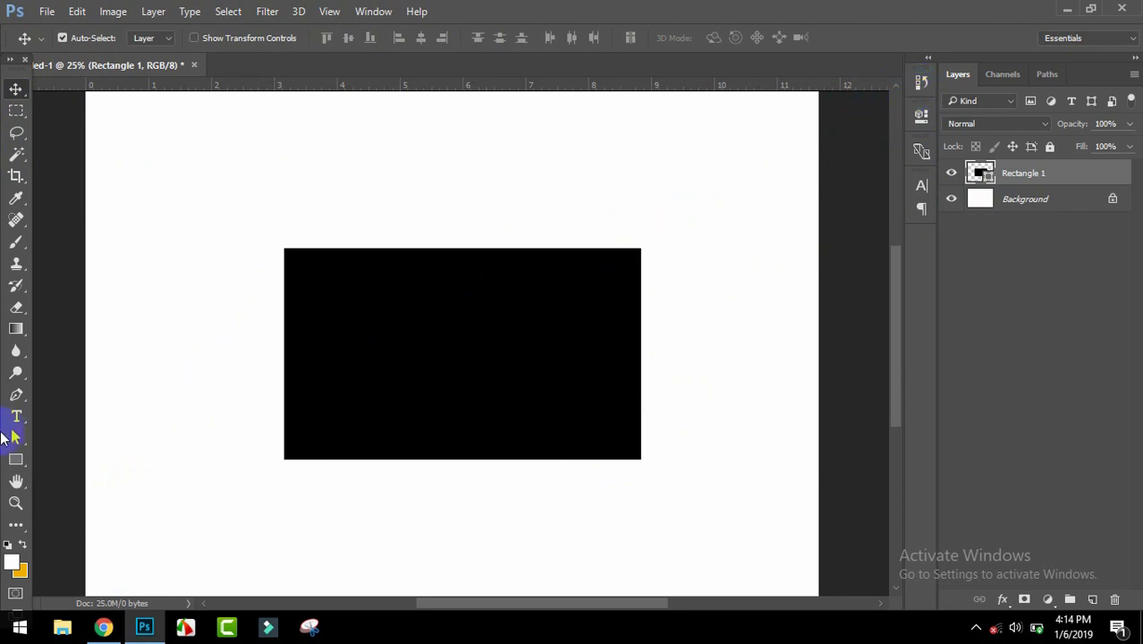
click(15, 461)
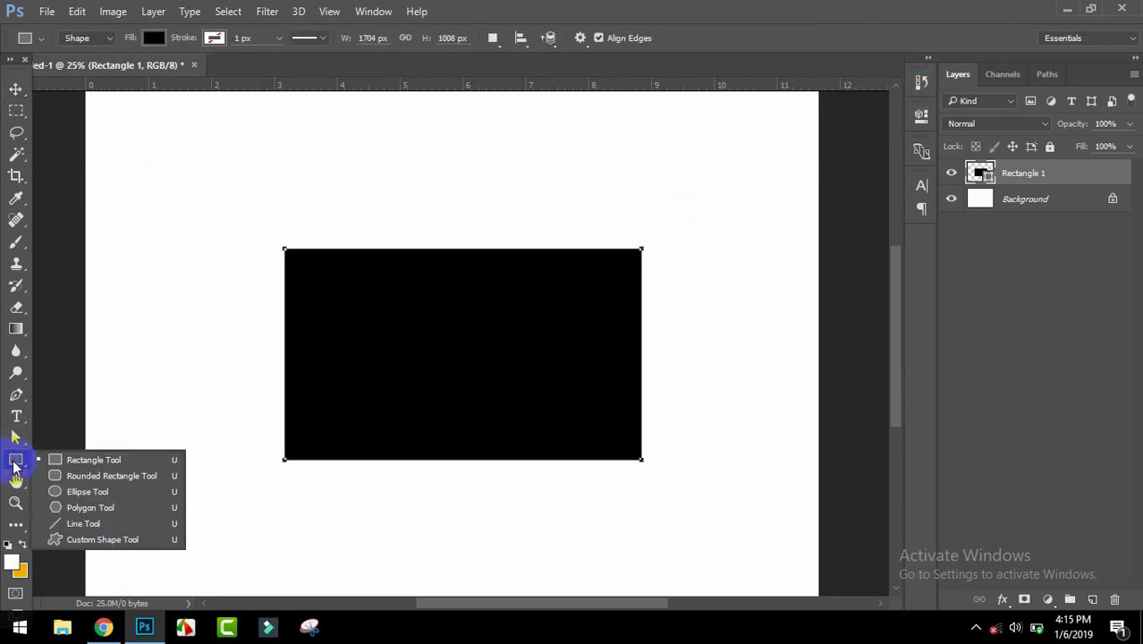
click(87, 492)
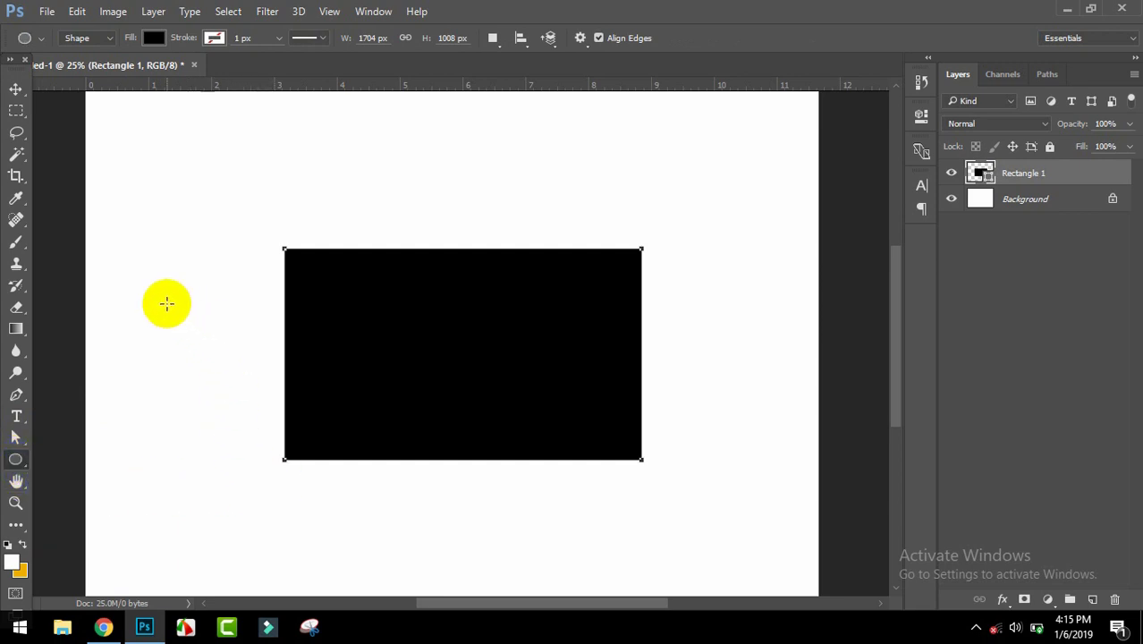
drag(159, 297, 258, 510)
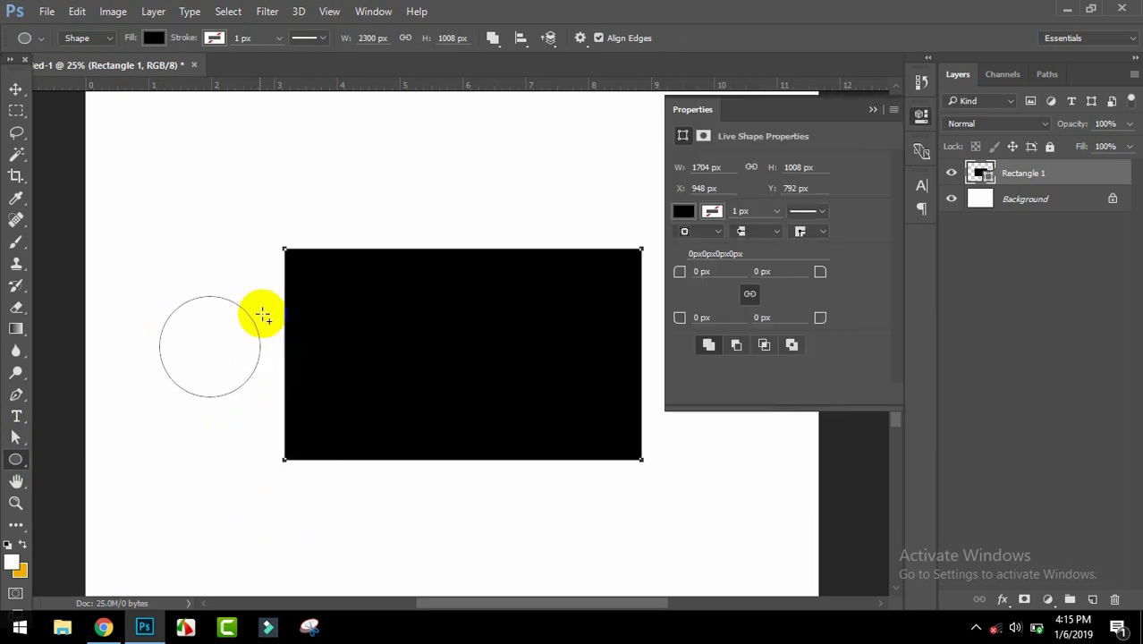
click(16, 89)
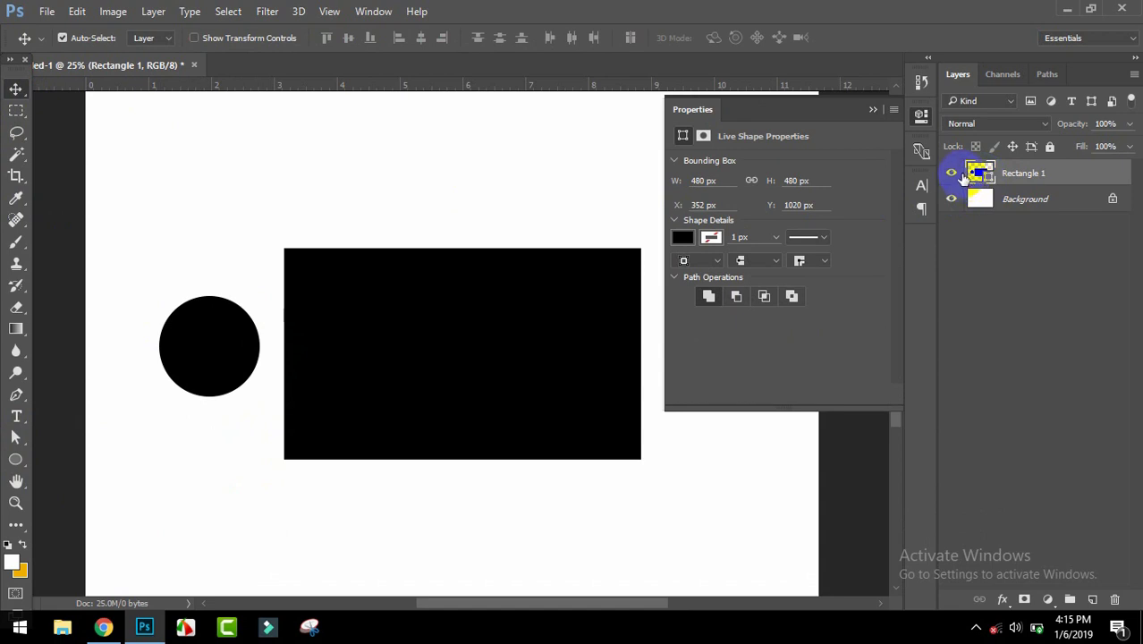
click(951, 173)
click(951, 173)
drag(225, 349, 216, 370)
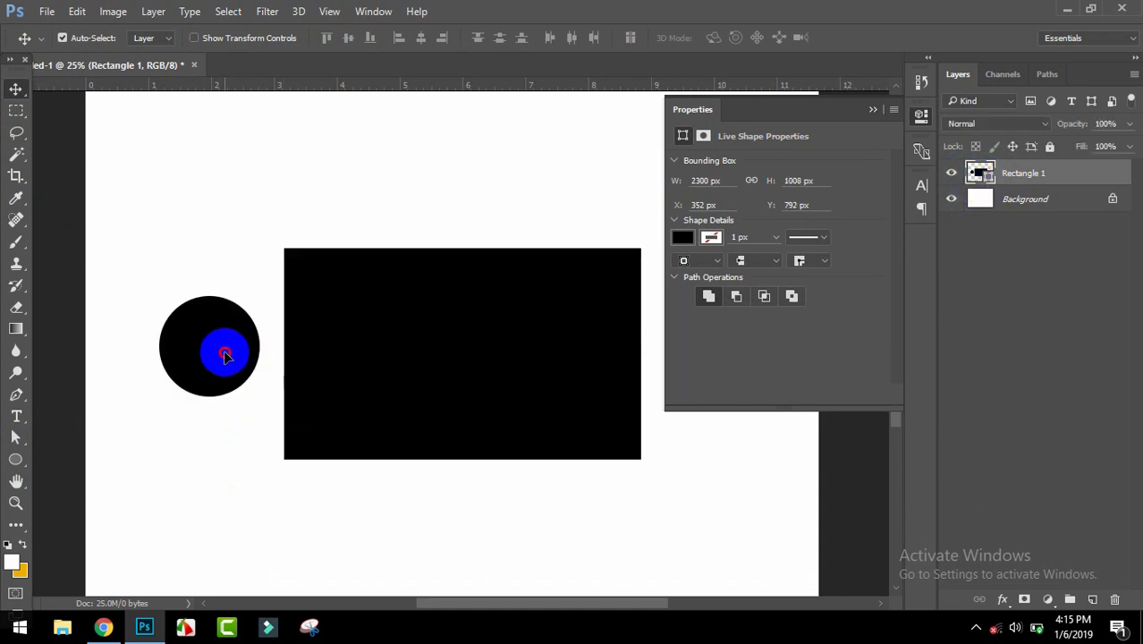
click(872, 108)
key(ctrl+alt+z)
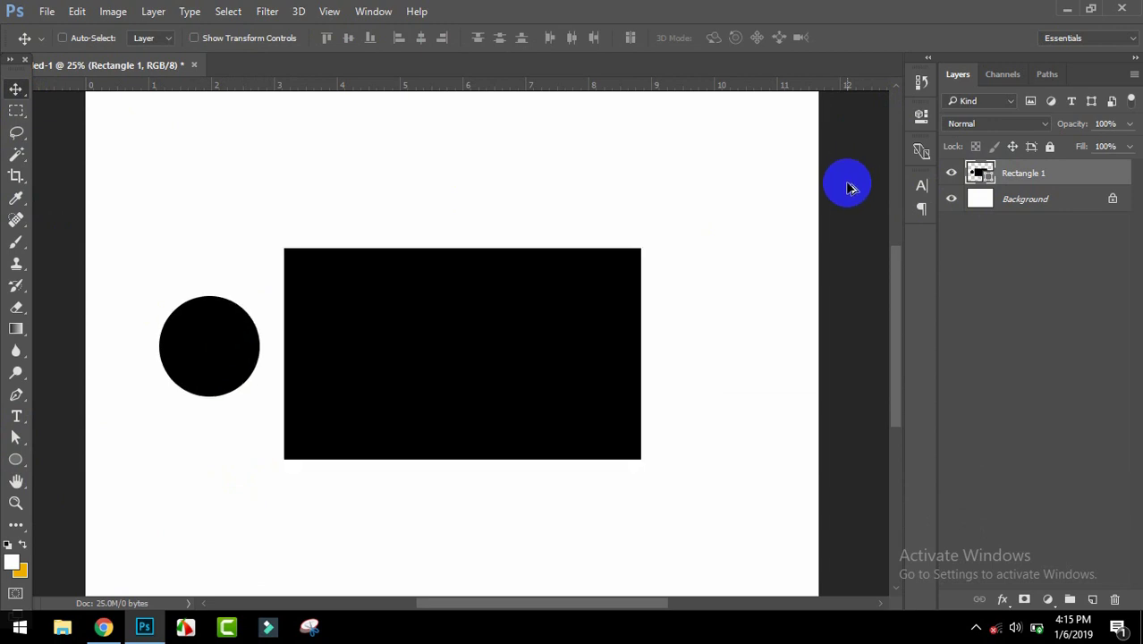
key(ctrl+alt+z)
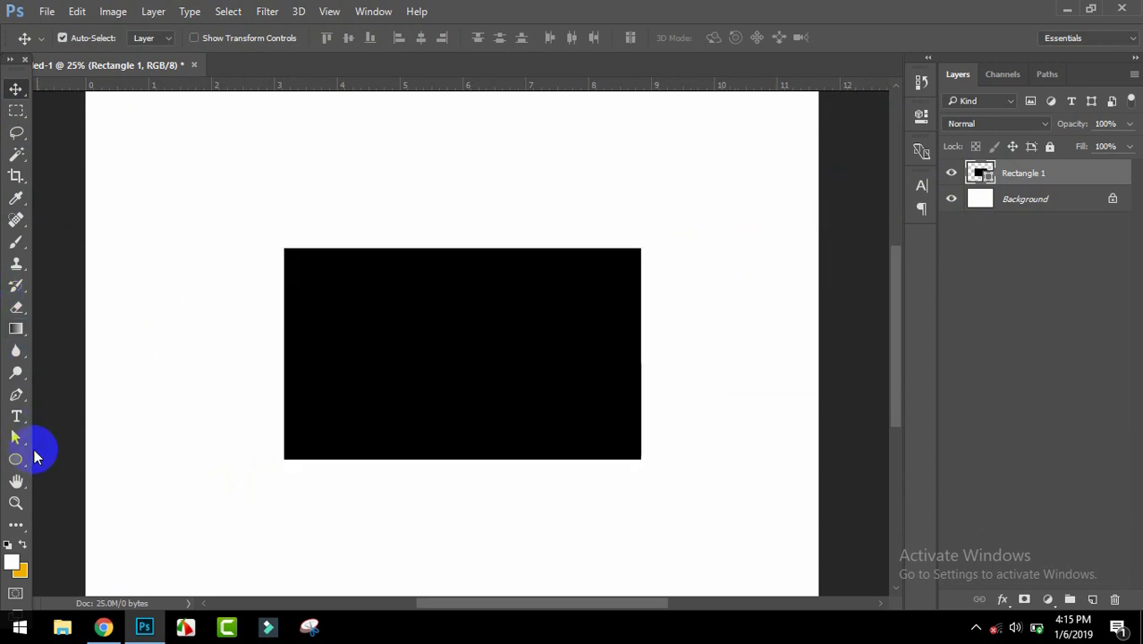
Step: Deselect the rectangle and draw a separate white ellipse near the canvas top-left
click(23, 466)
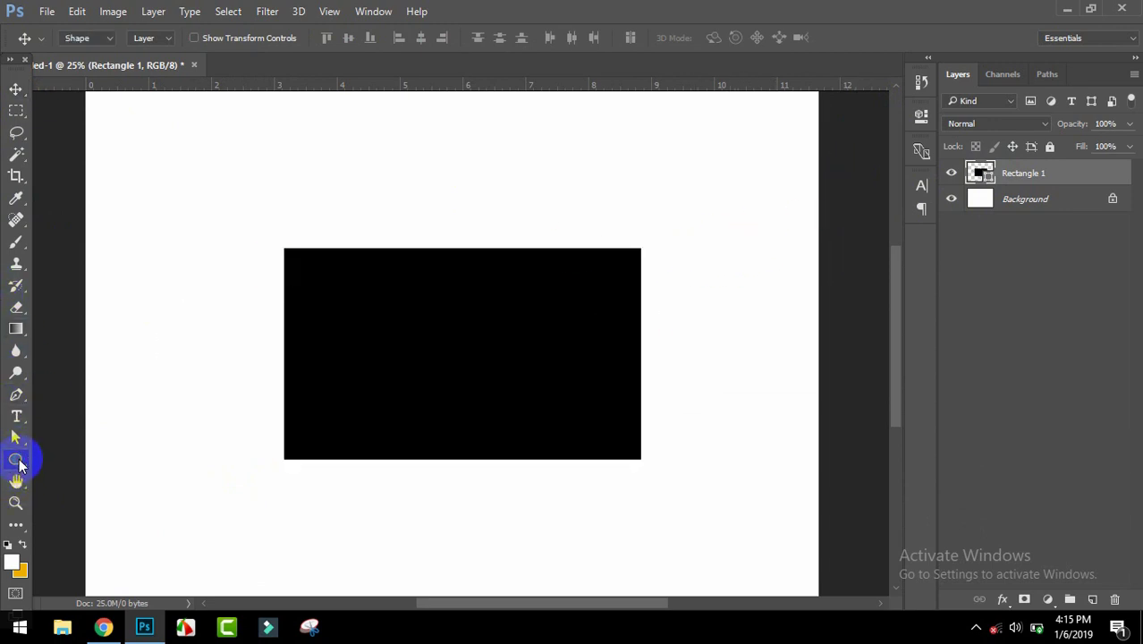
click(131, 495)
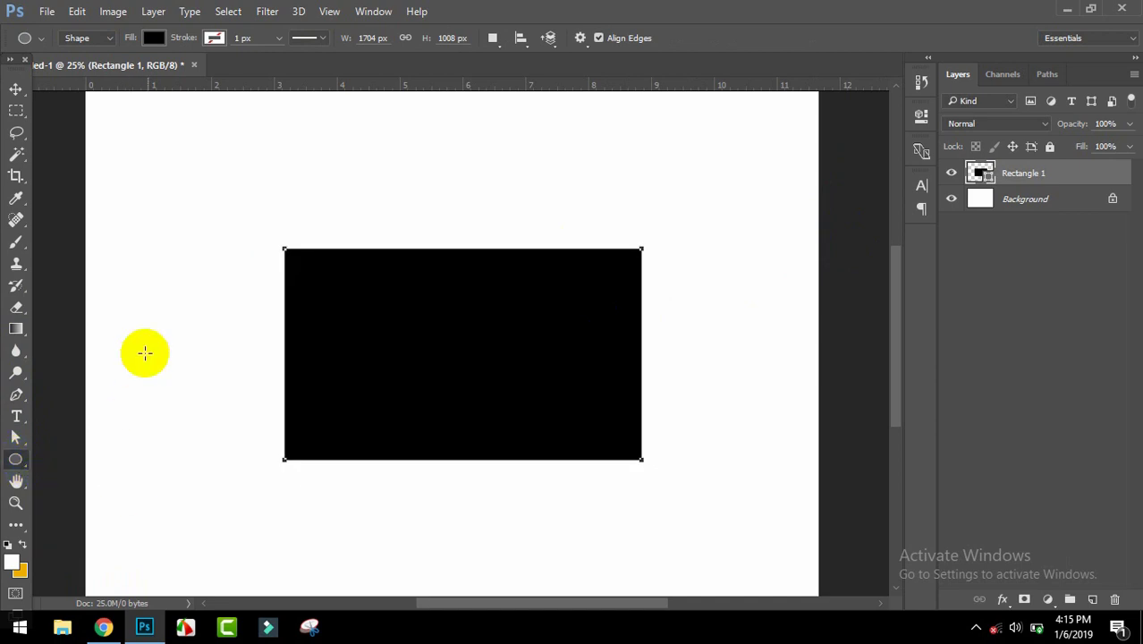
click(15, 88)
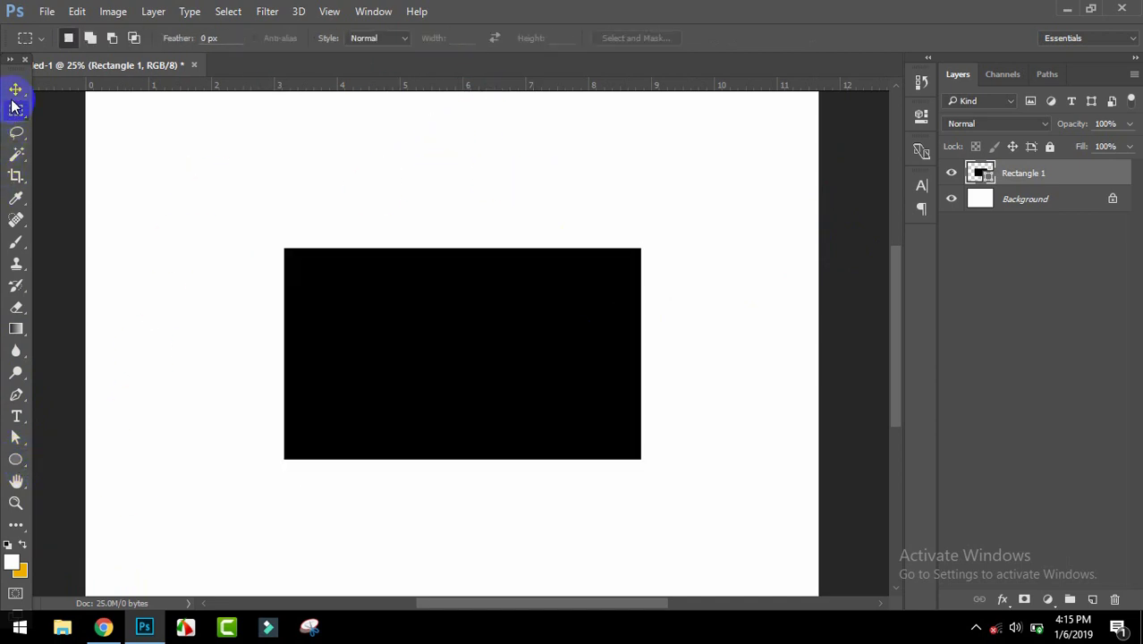
click(235, 172)
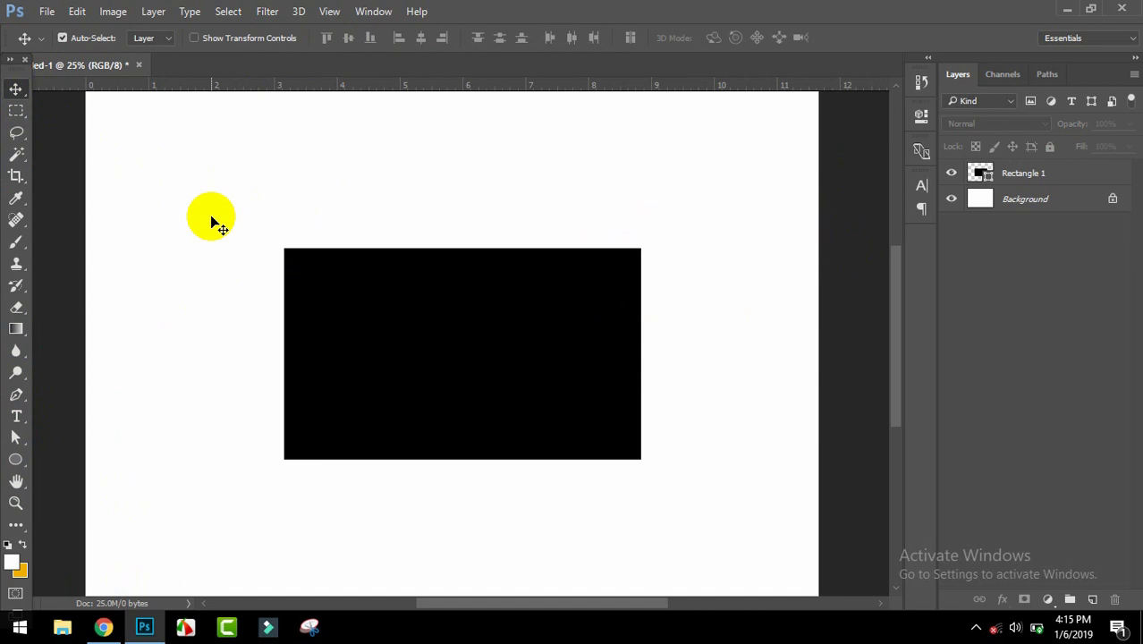
click(13, 461)
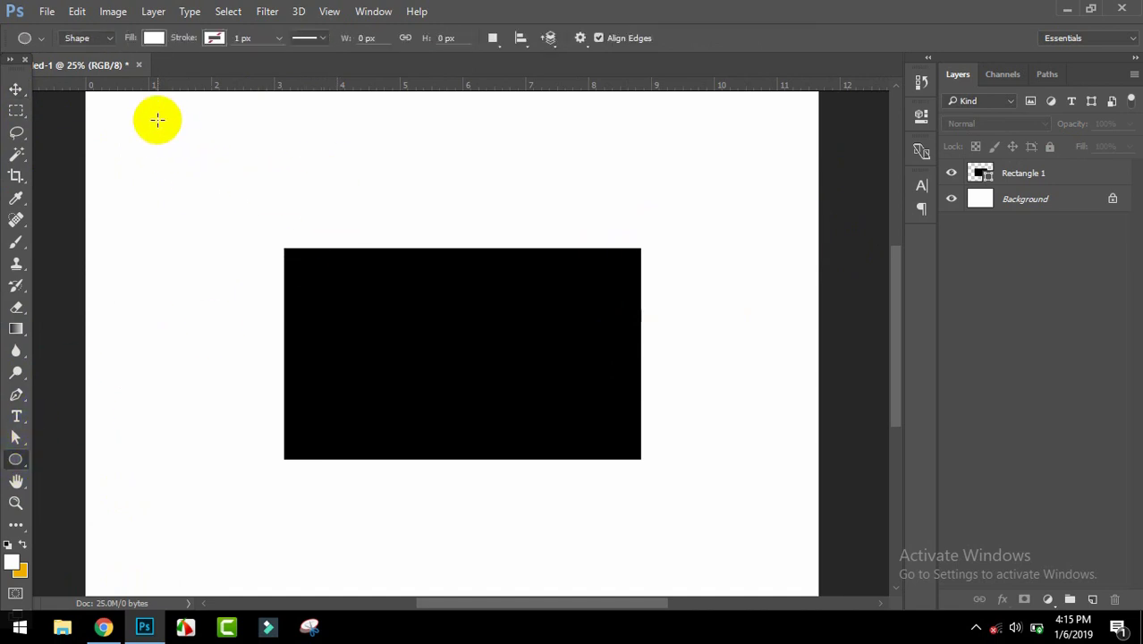
drag(159, 125, 273, 377)
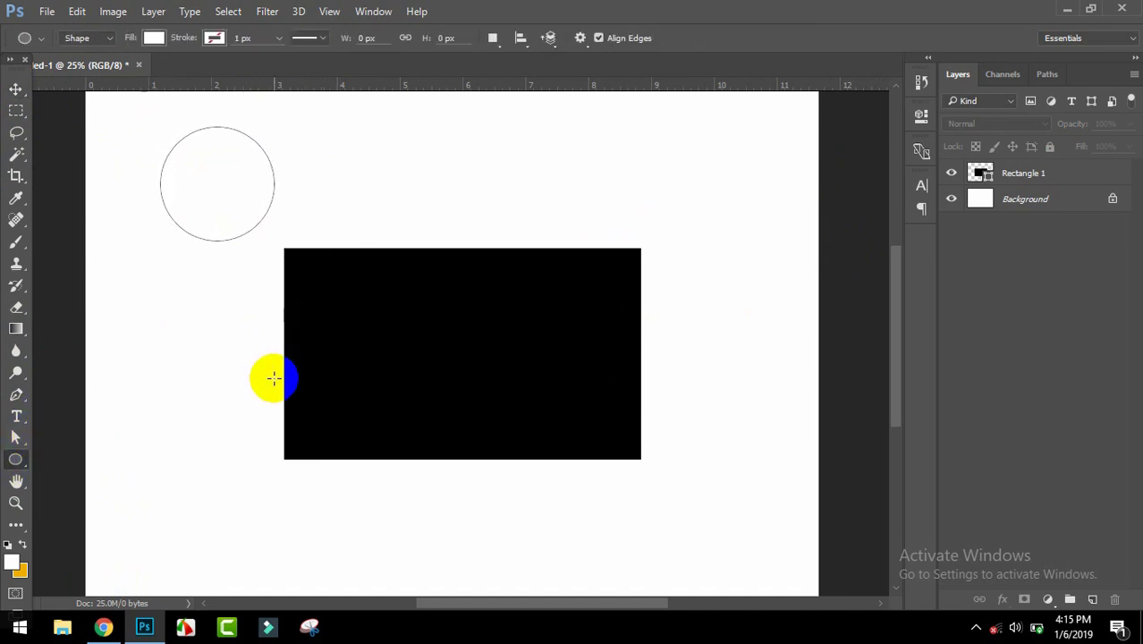
Step: Move the white 544 px circle onto the left half of the black rectangle
click(15, 89)
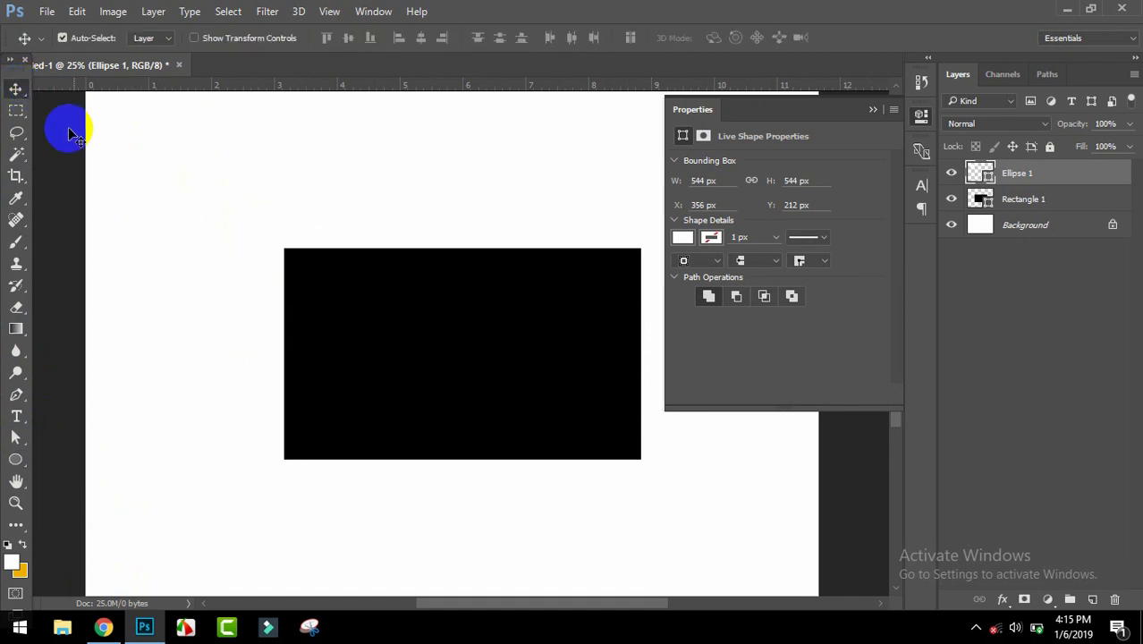
drag(224, 174, 392, 345)
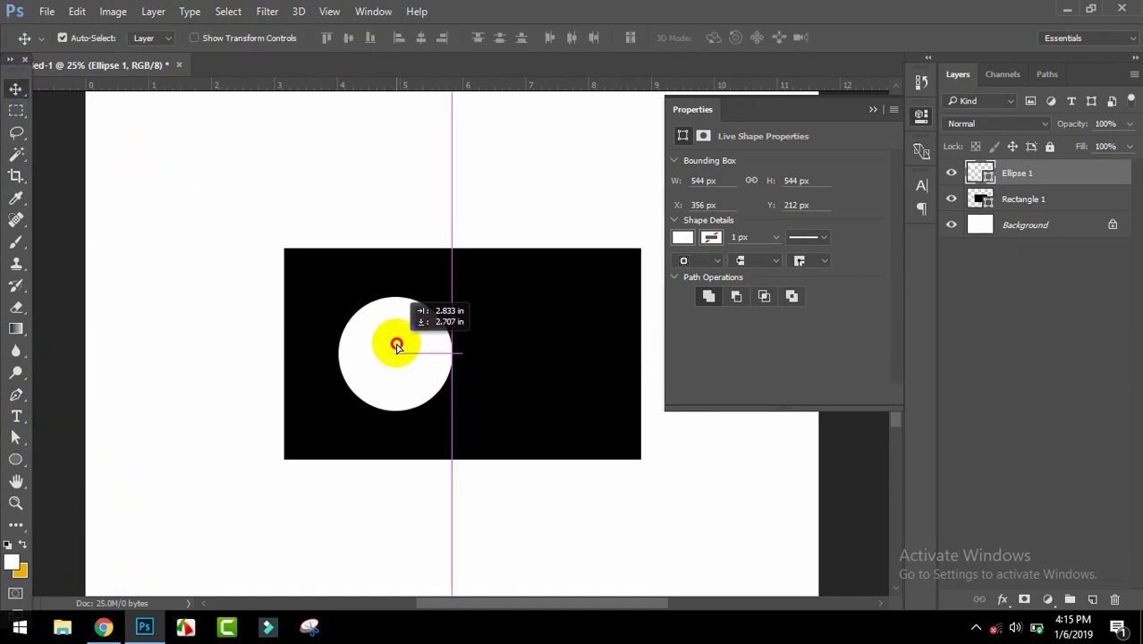
drag(392, 345, 399, 345)
click(873, 109)
click(548, 346)
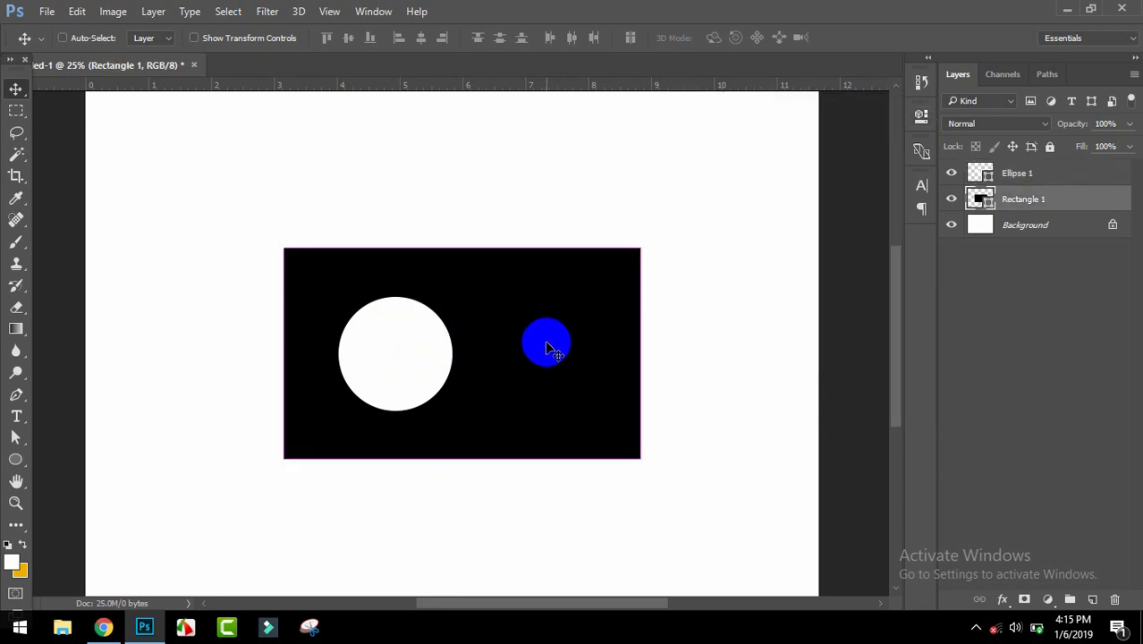
Step: Narrow the black rectangle to about 87% of its width with Free Transform
drag(548, 346, 574, 354)
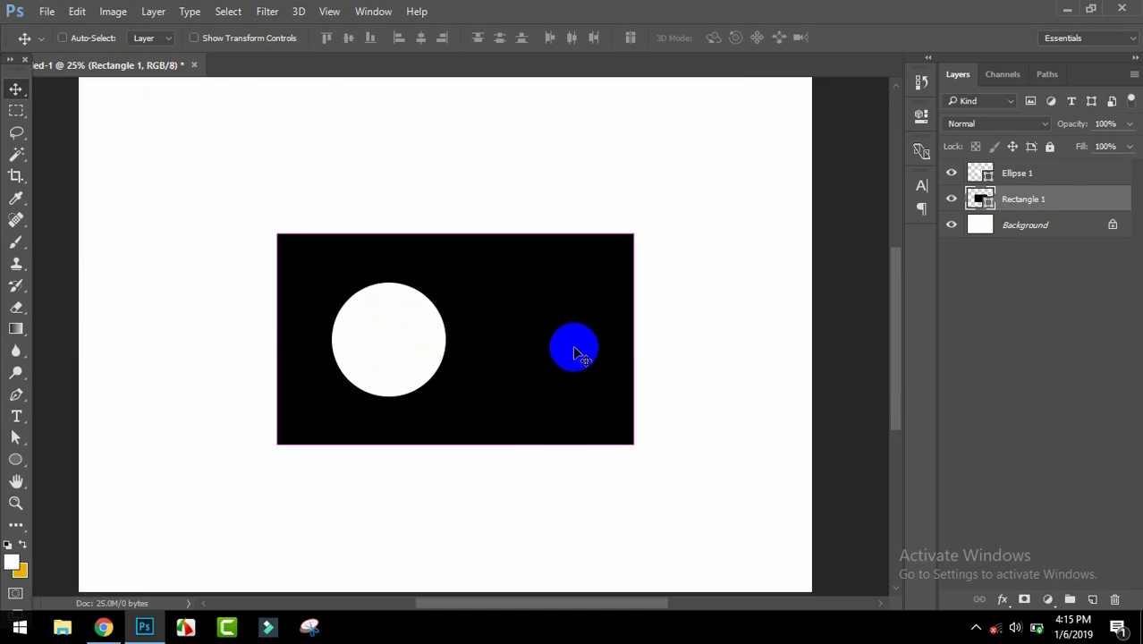
key(ctrl)
key(ctrl+t)
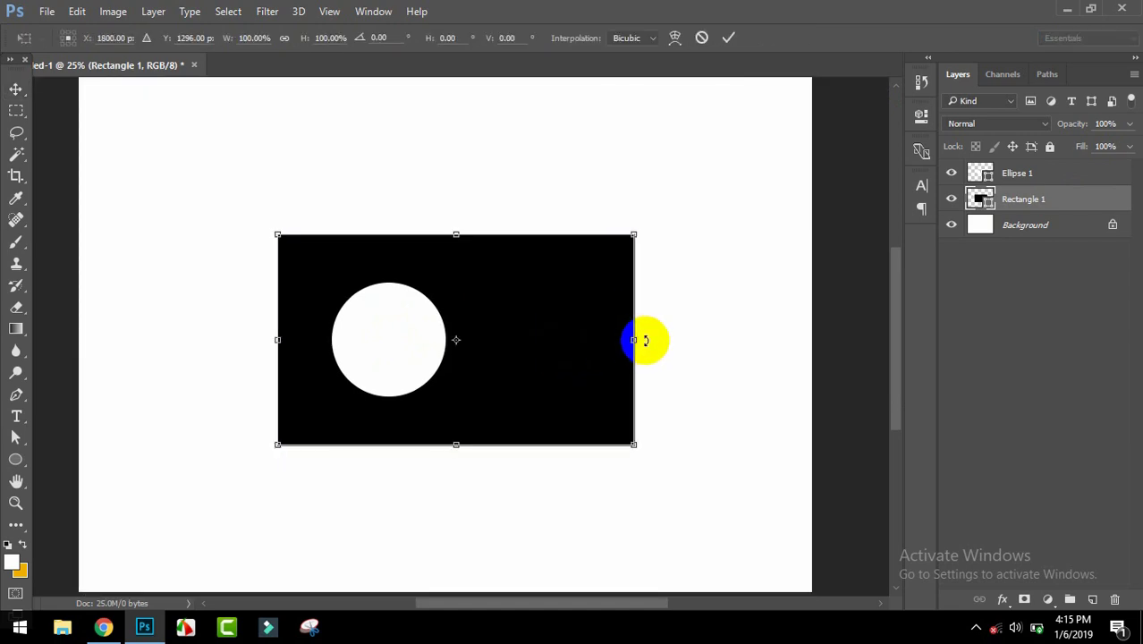
drag(629, 343, 589, 345)
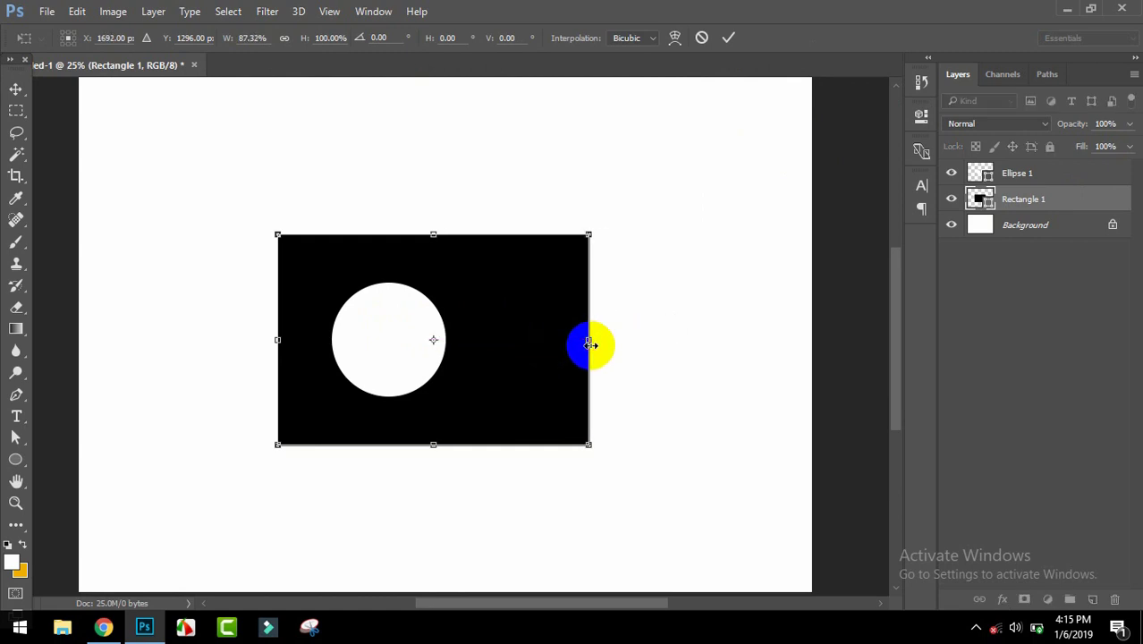
key(Return)
Step: Shift the white circle further left and show its properties (544 px, X 1148, Y 1024)
drag(430, 360, 411, 348)
click(413, 349)
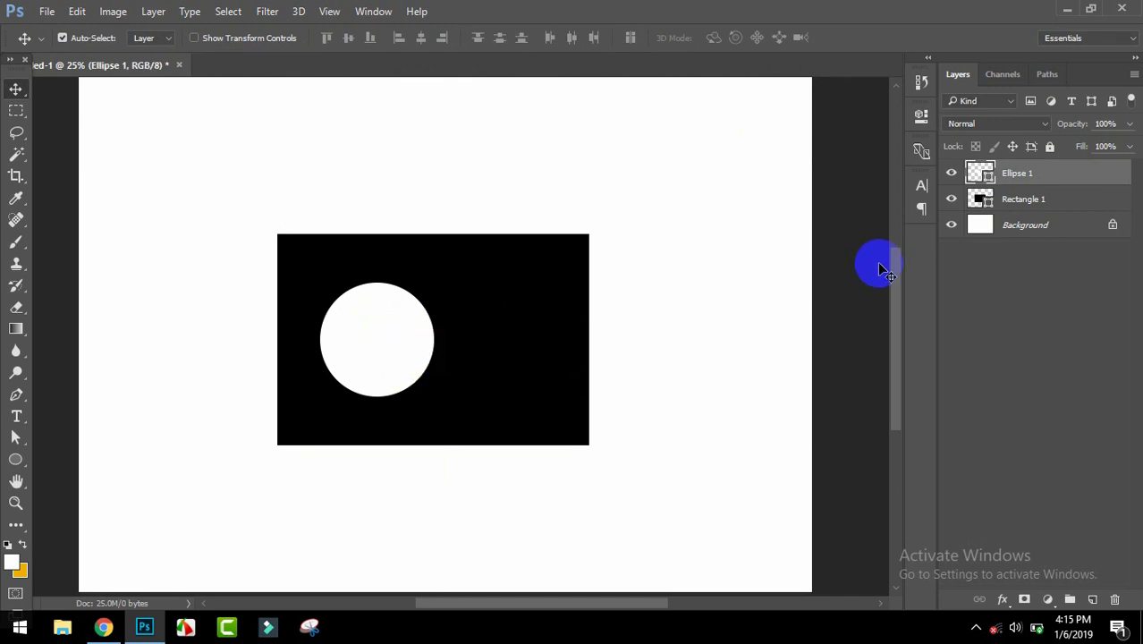
click(324, 339)
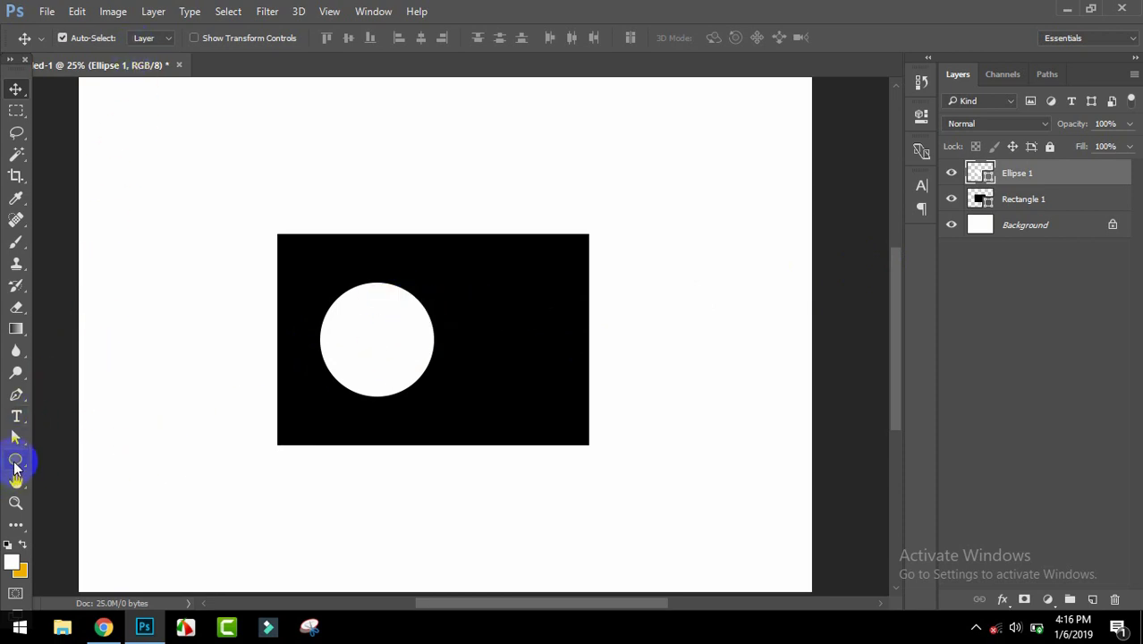
click(15, 463)
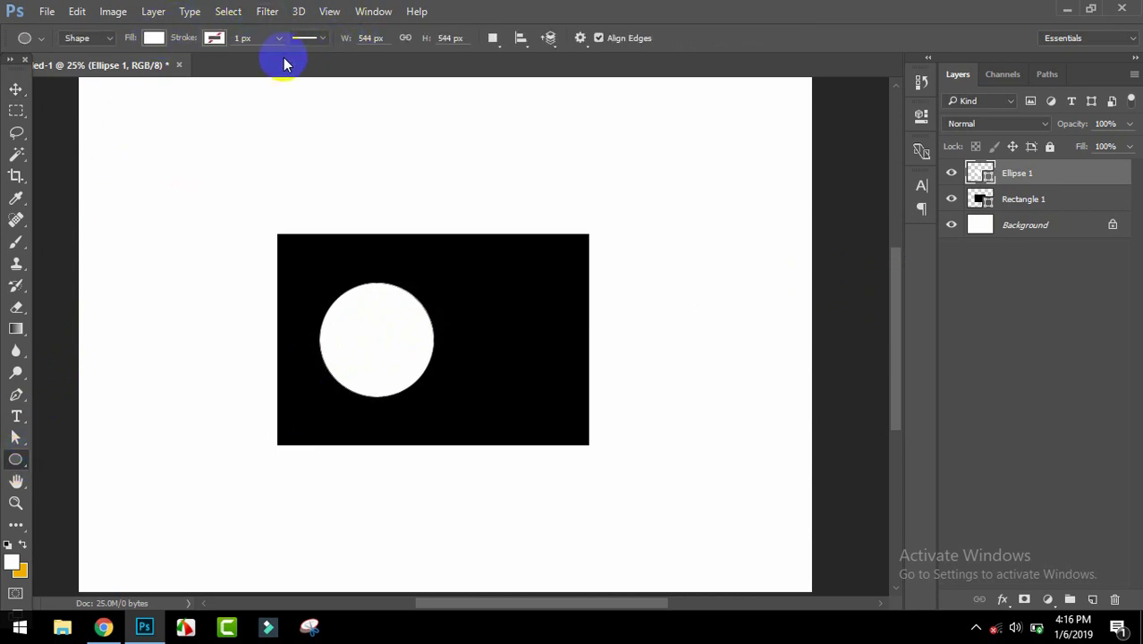
click(916, 86)
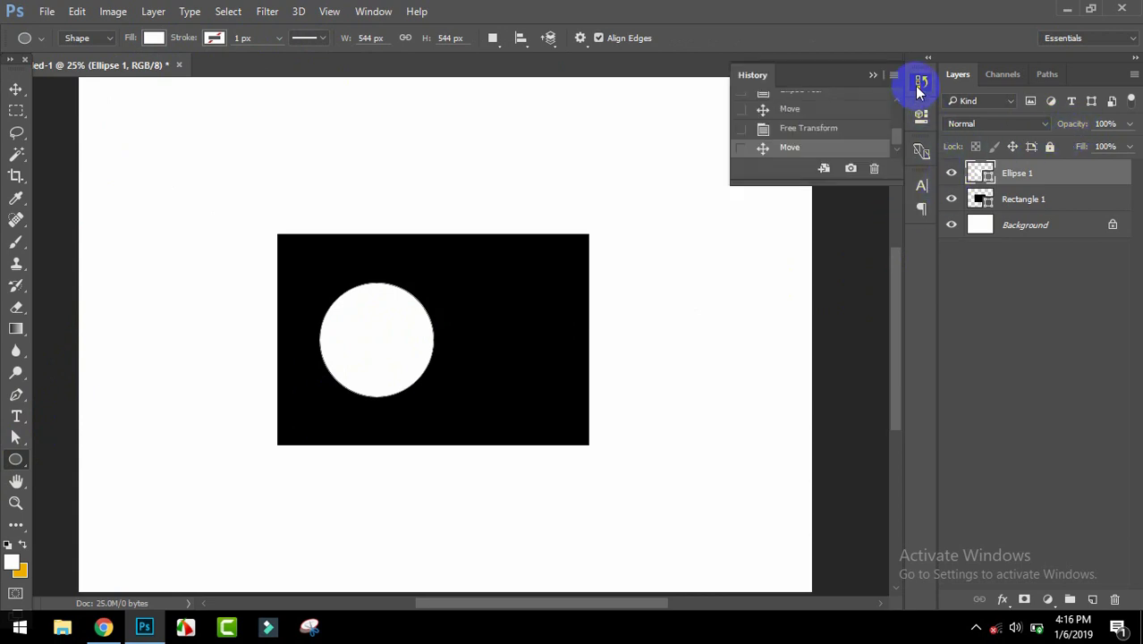
click(922, 117)
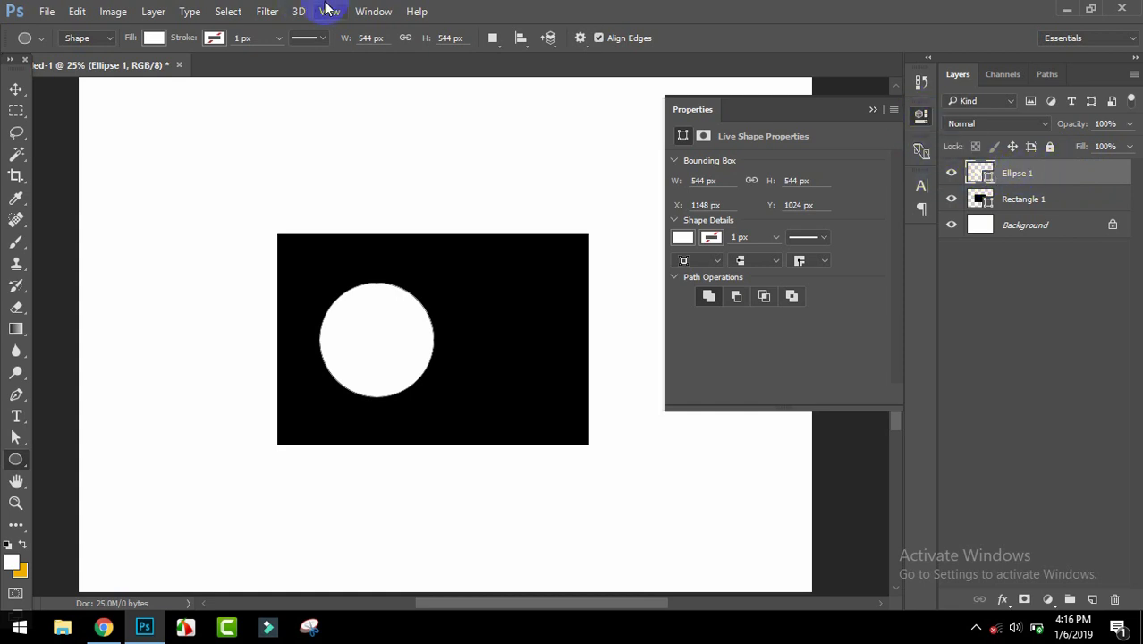
Step: Make the circle an unfilled white 12.87 px ring and Alt-drag a copy lower
click(371, 11)
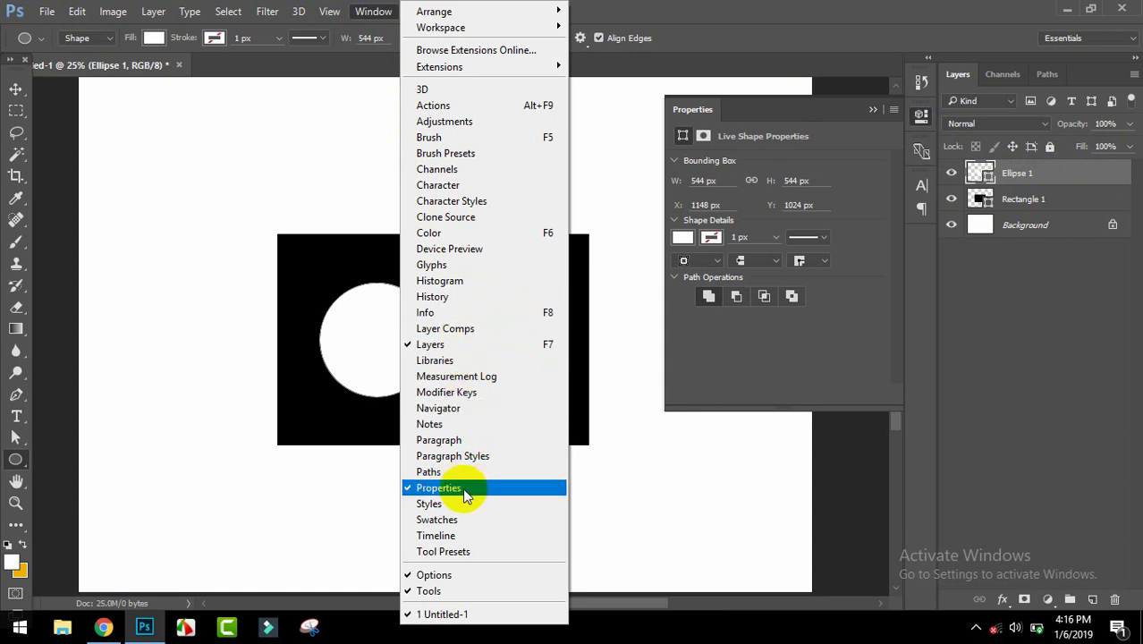
click(921, 119)
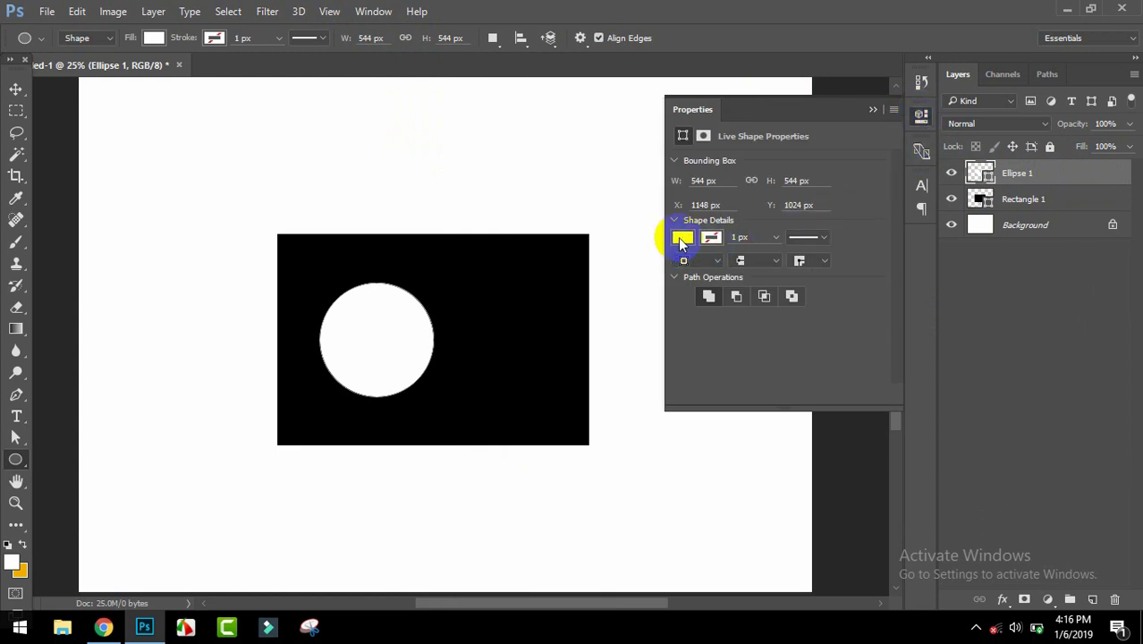
click(682, 240)
click(694, 269)
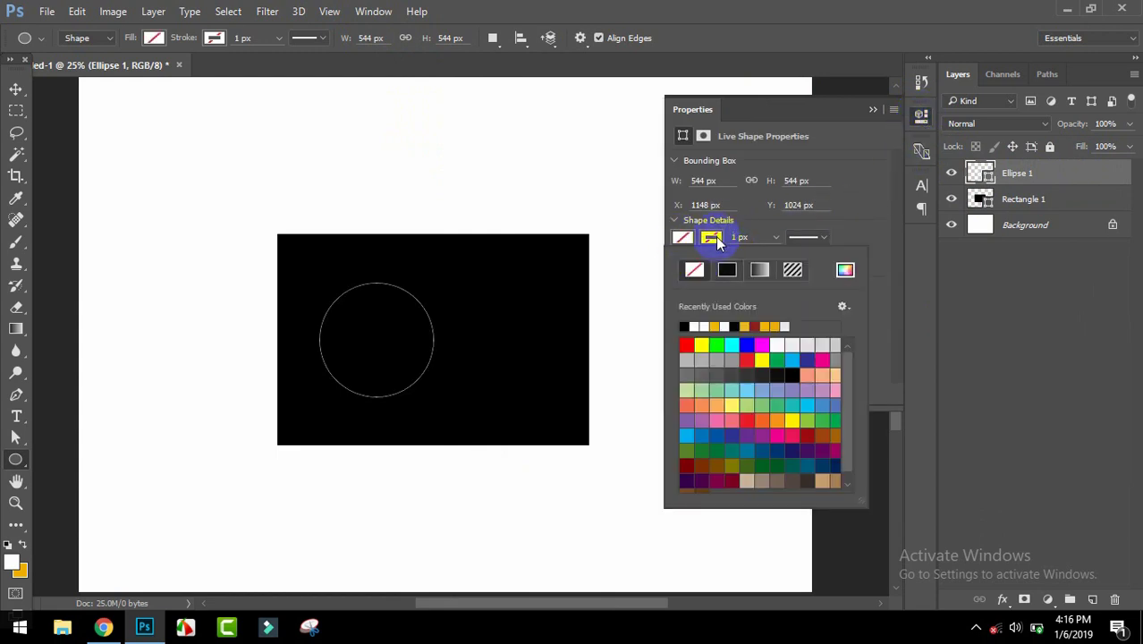
click(711, 240)
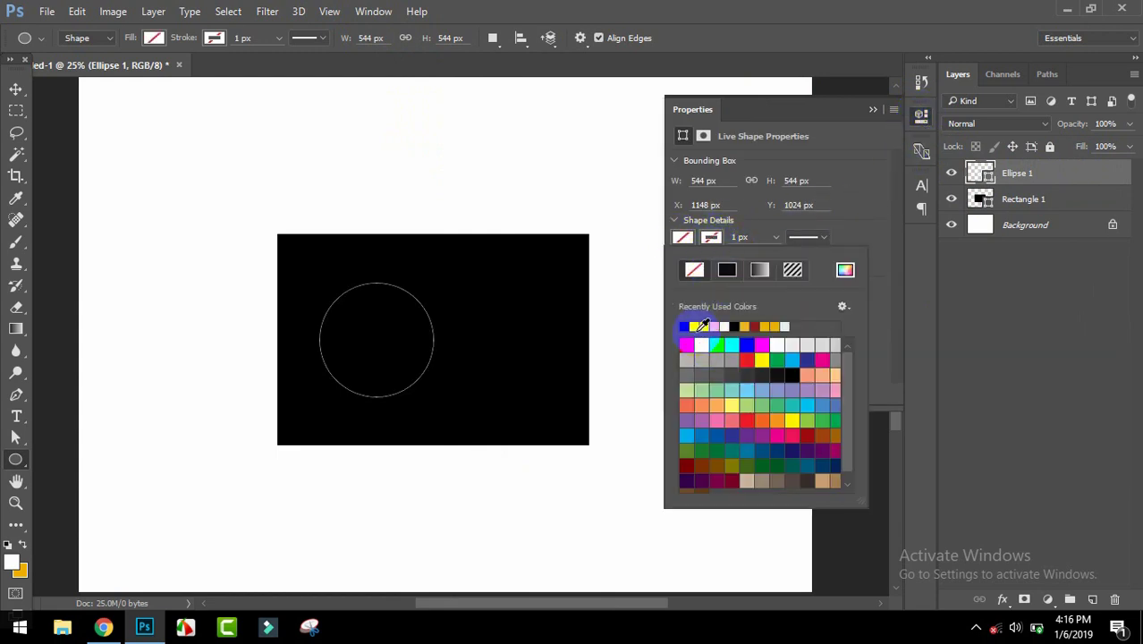
click(702, 327)
click(791, 270)
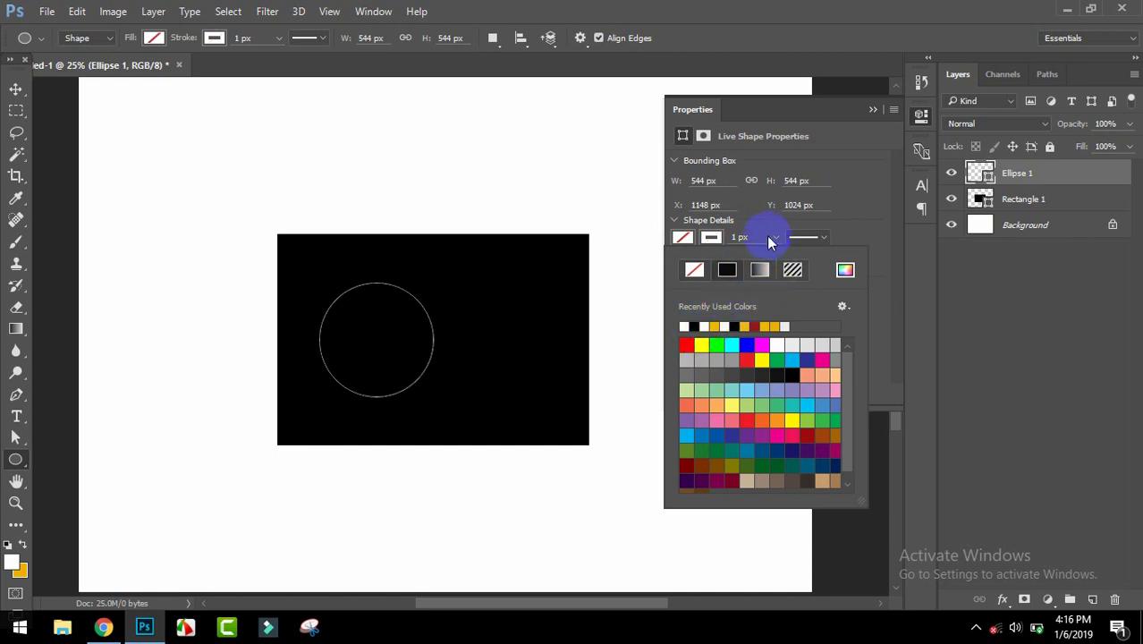
click(769, 238)
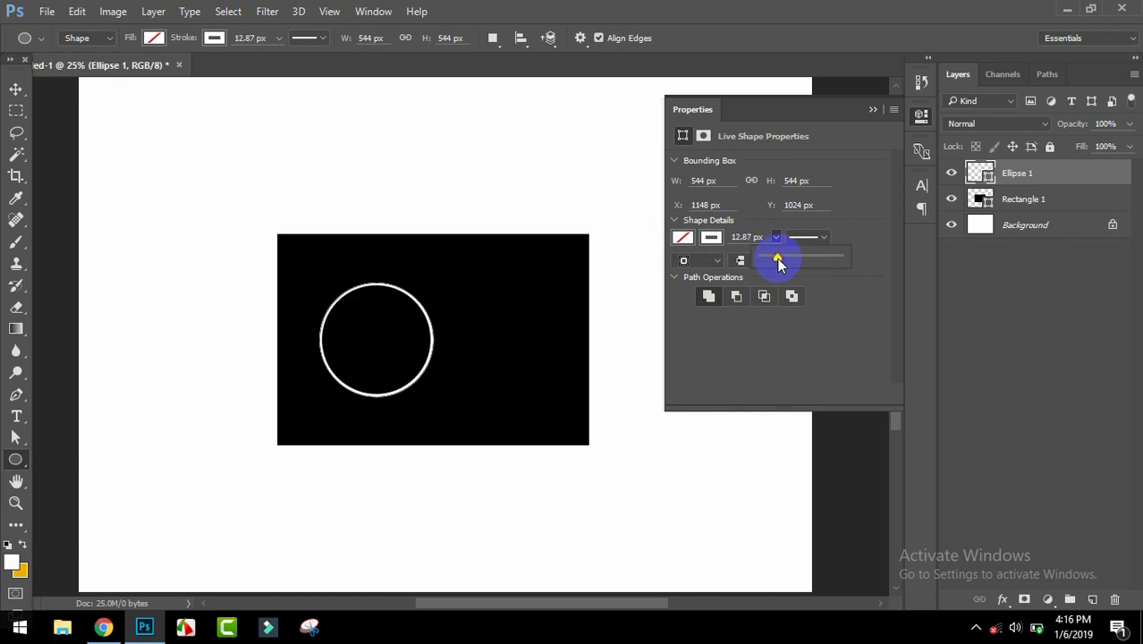
click(15, 89)
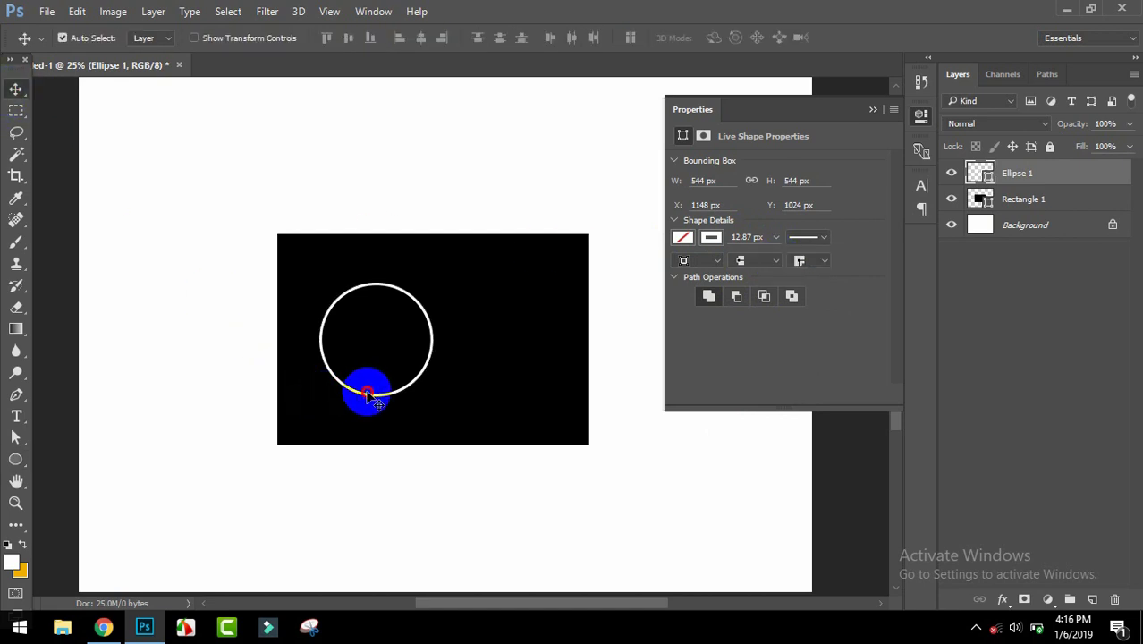
drag(367, 398, 367, 432)
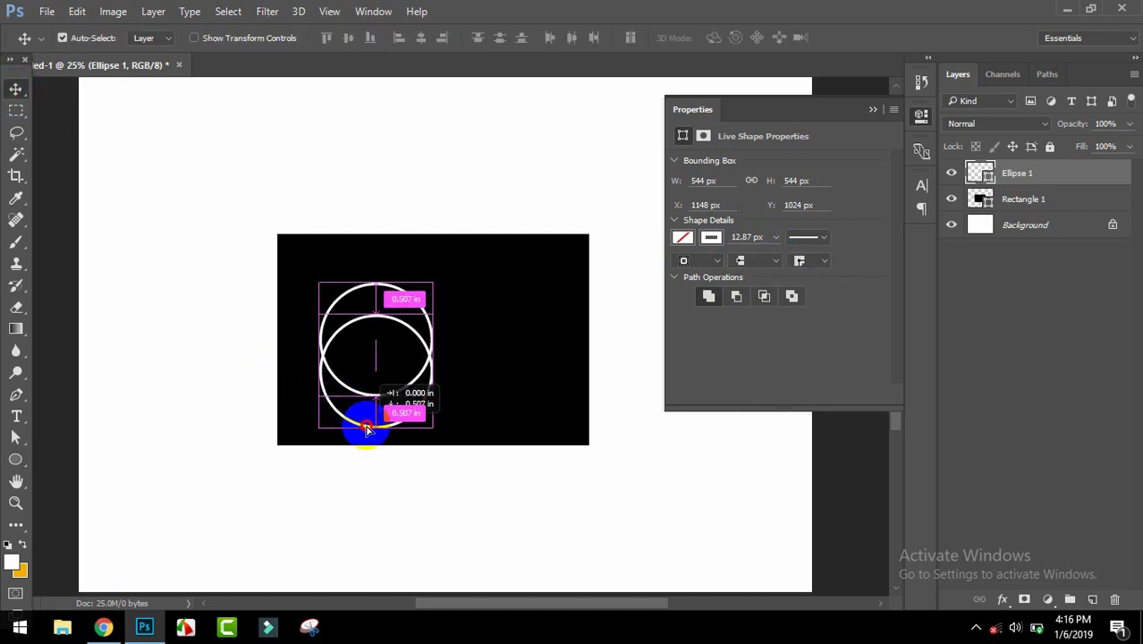
Step: Thicken the copied ring's stroke to 124.76 px
click(776, 240)
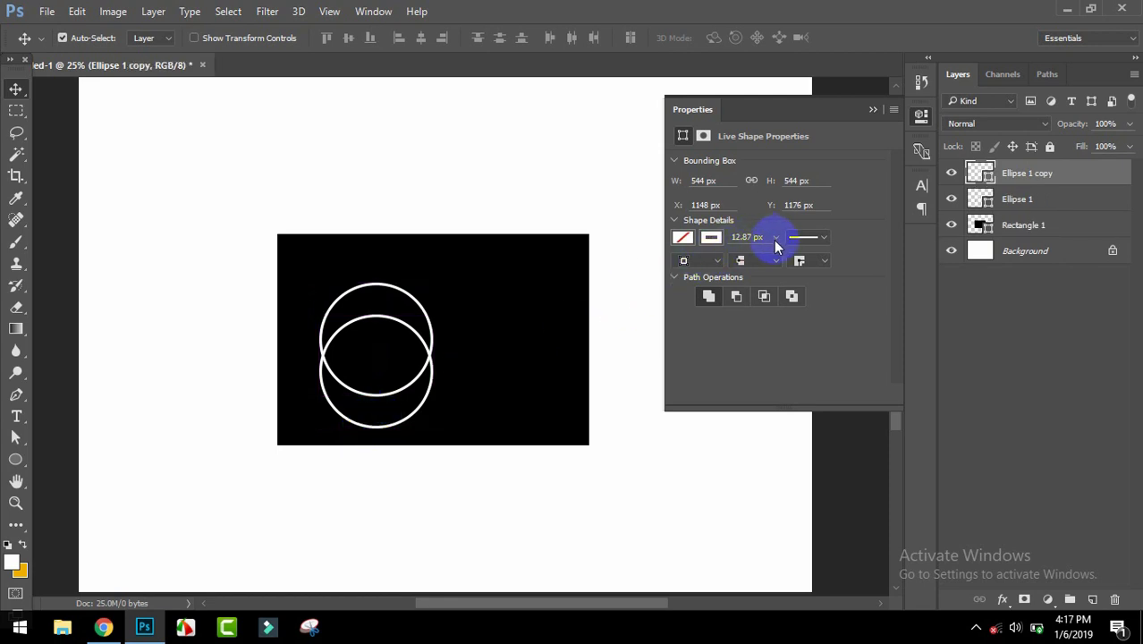
drag(773, 259, 802, 265)
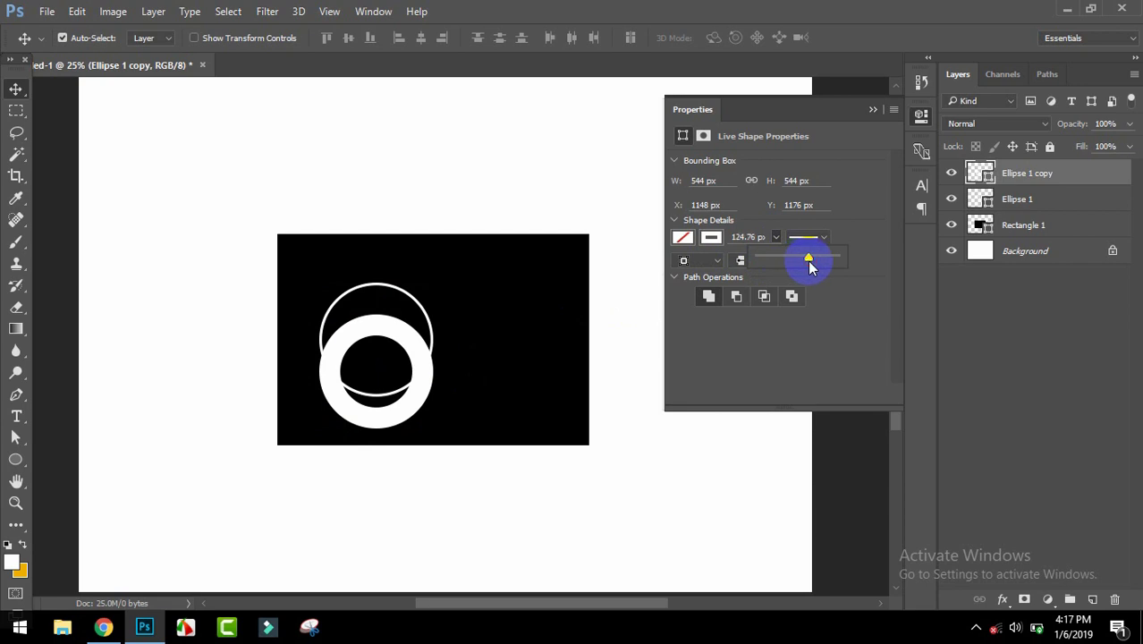
click(442, 365)
Step: Fit the thick ring inside the thin circle at about 82% scale, then duplicate it below
drag(421, 370, 424, 342)
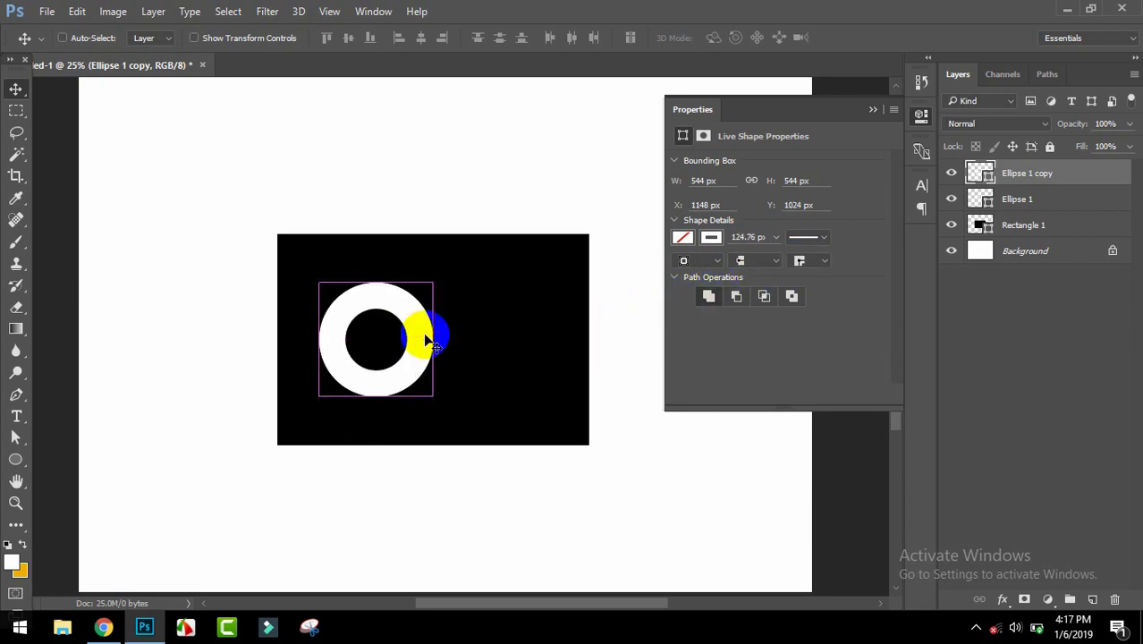
key(ctrl+t)
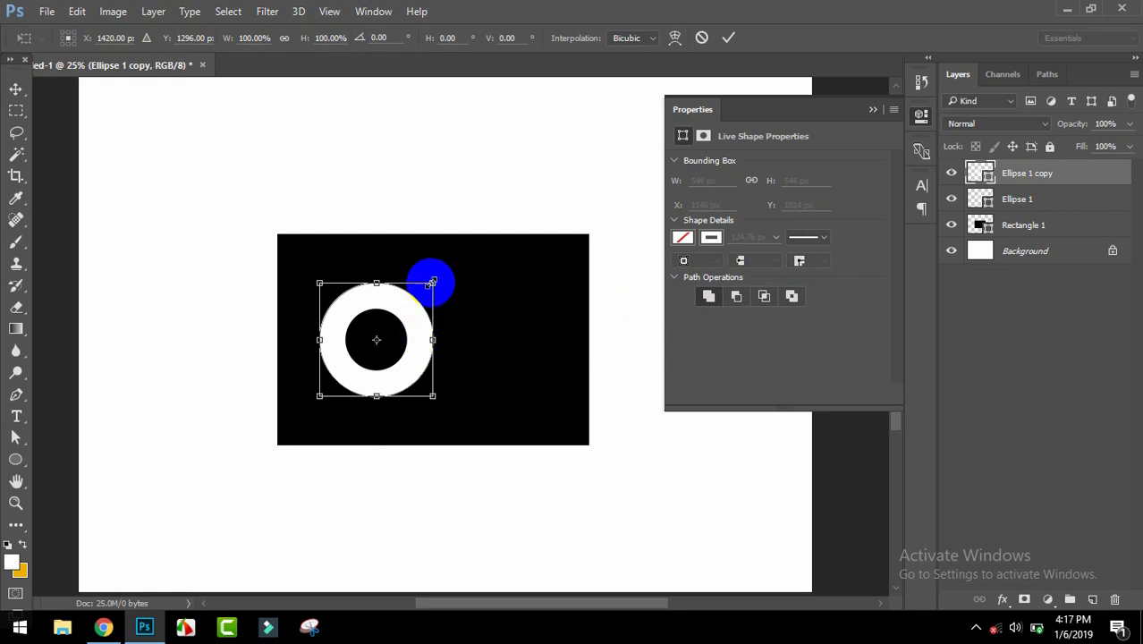
drag(432, 282, 430, 303)
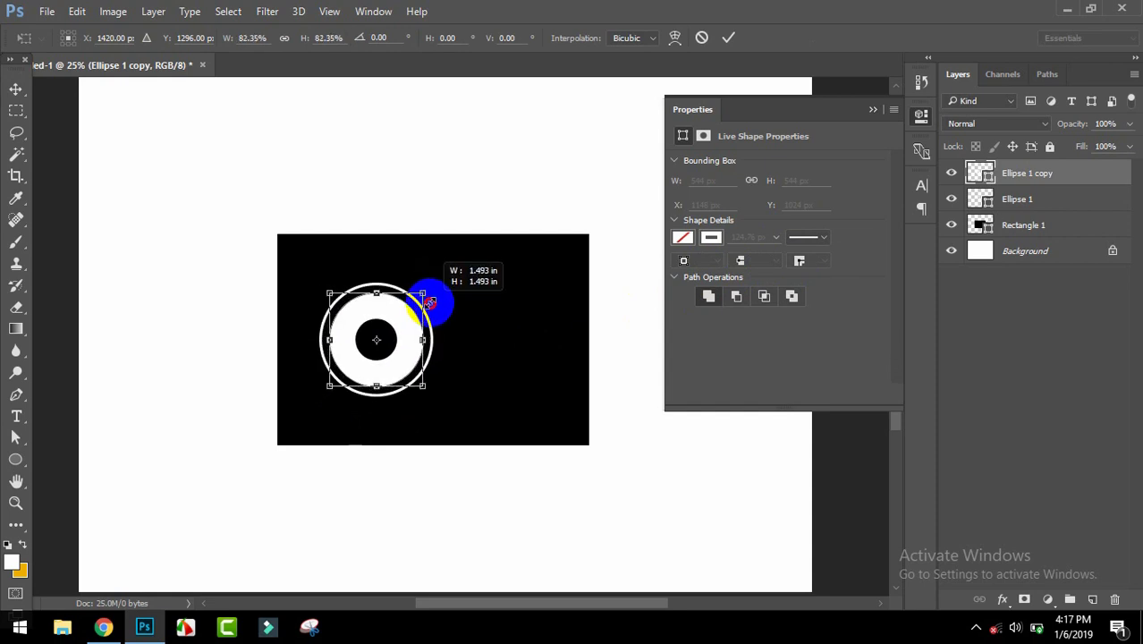
key(Return)
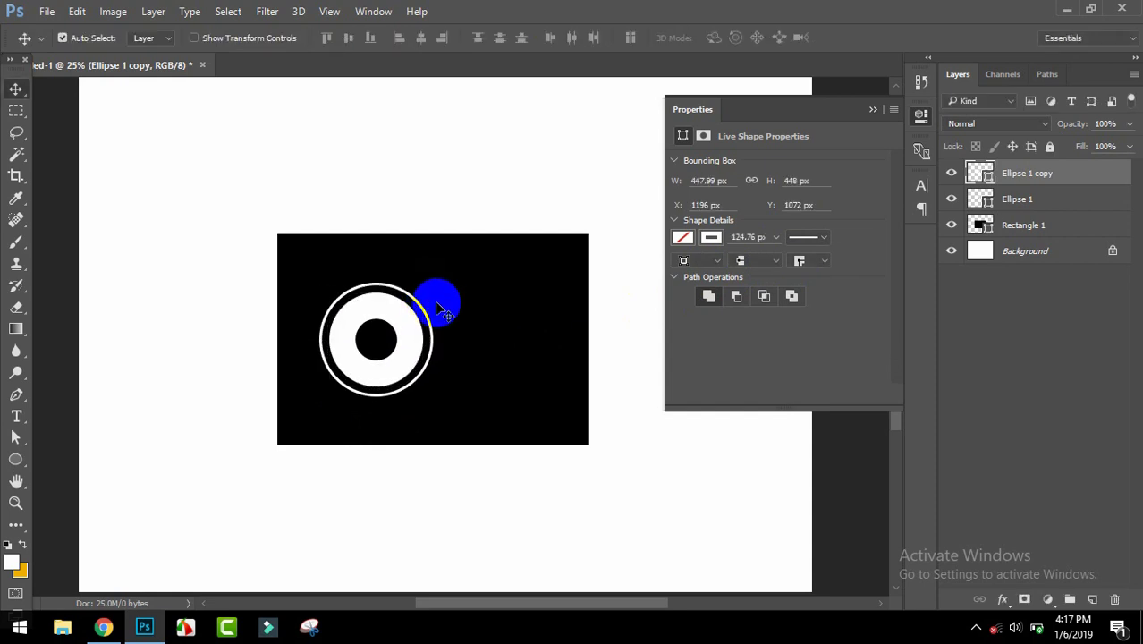
mouse_move(438, 308)
mouse_down()
mouse_move(569, 288)
mouse_move(393, 352)
mouse_move(408, 342)
mouse_move(410, 397)
mouse_up()
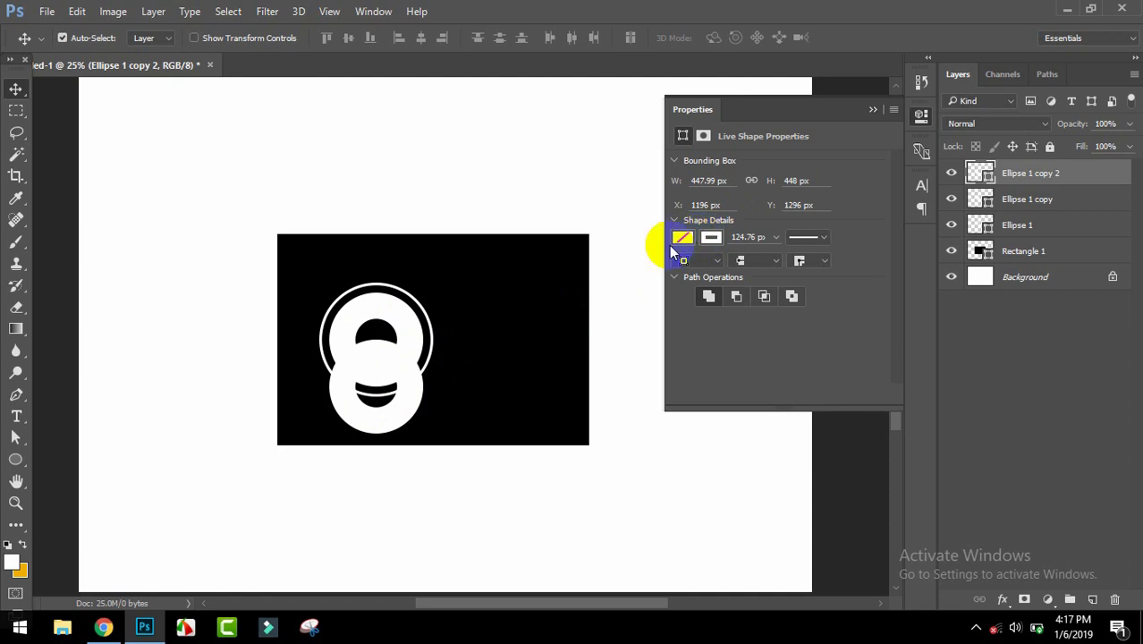
Step: Give the third copy no stroke and a solid white fill
click(722, 239)
click(695, 269)
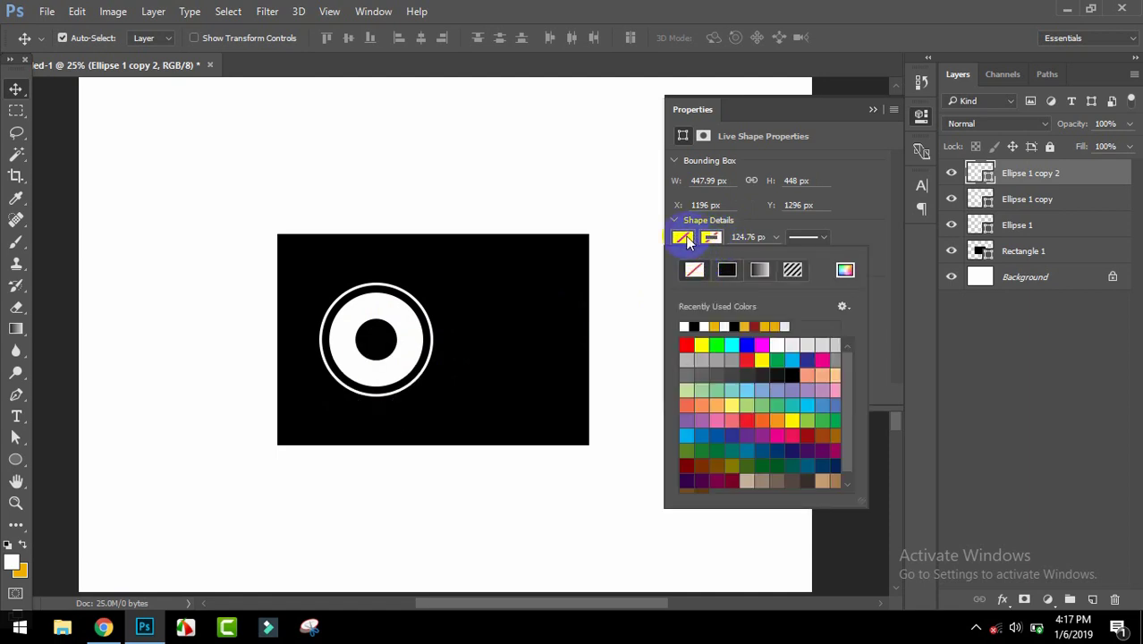
click(682, 238)
click(694, 269)
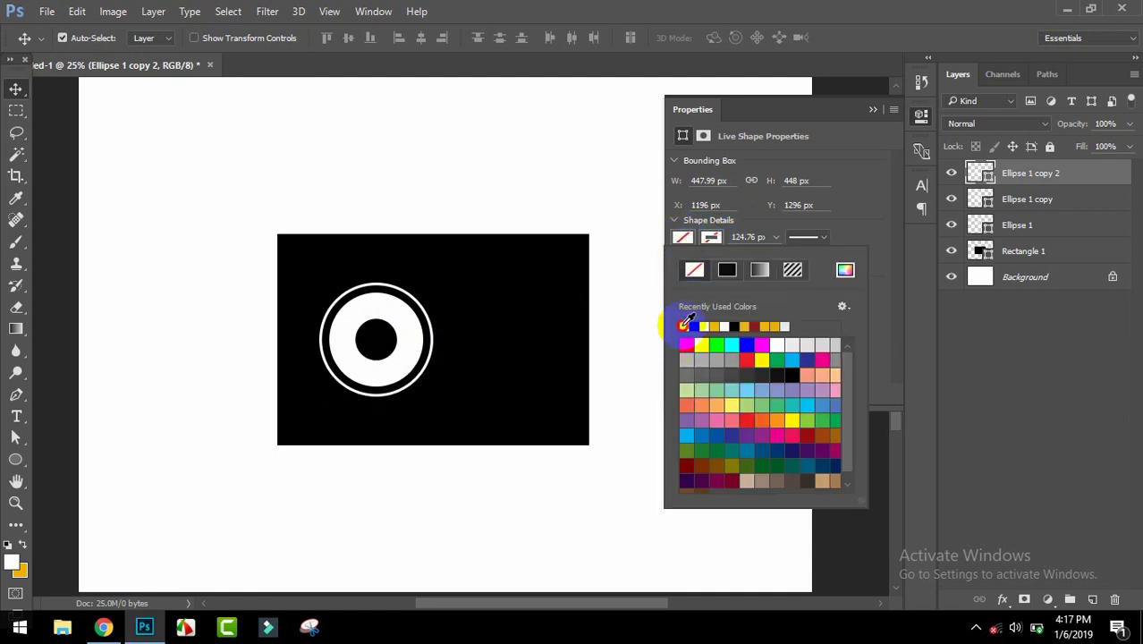
click(685, 325)
Step: Shrink the white disc to a 56 × 56 px dot at the lens centre's upper right
drag(407, 332, 387, 329)
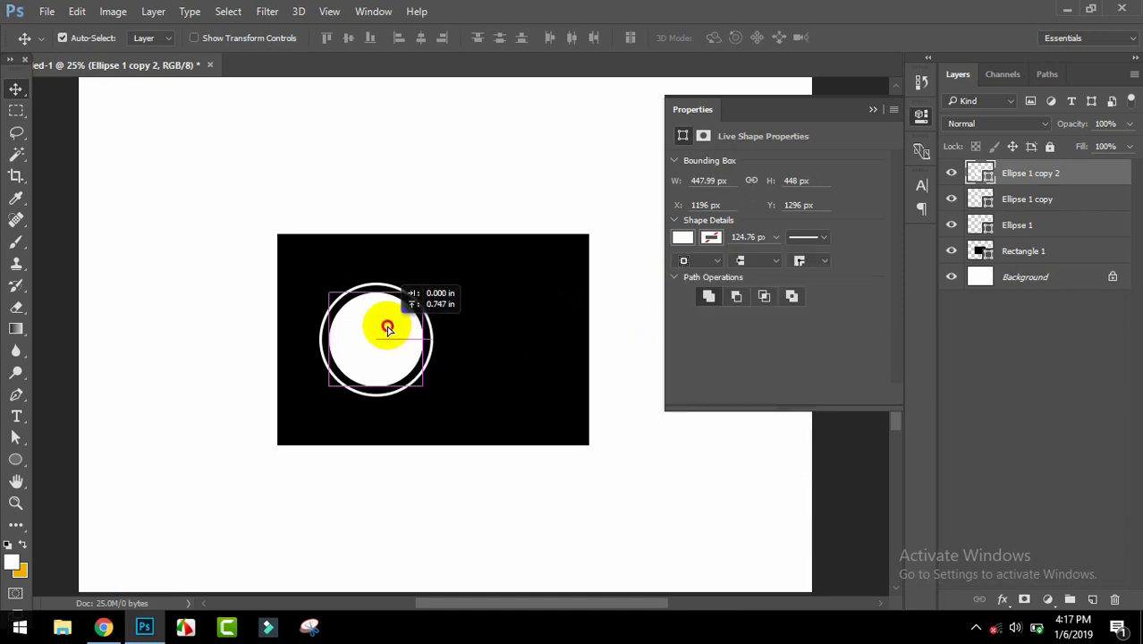
key(ctrl+t)
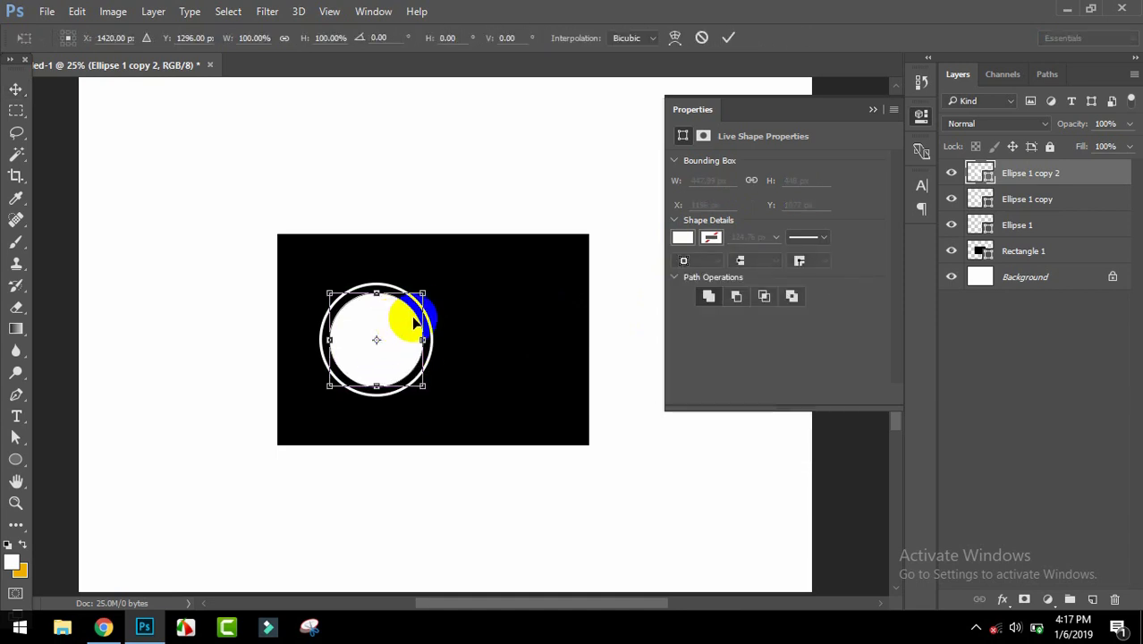
drag(427, 293, 384, 333)
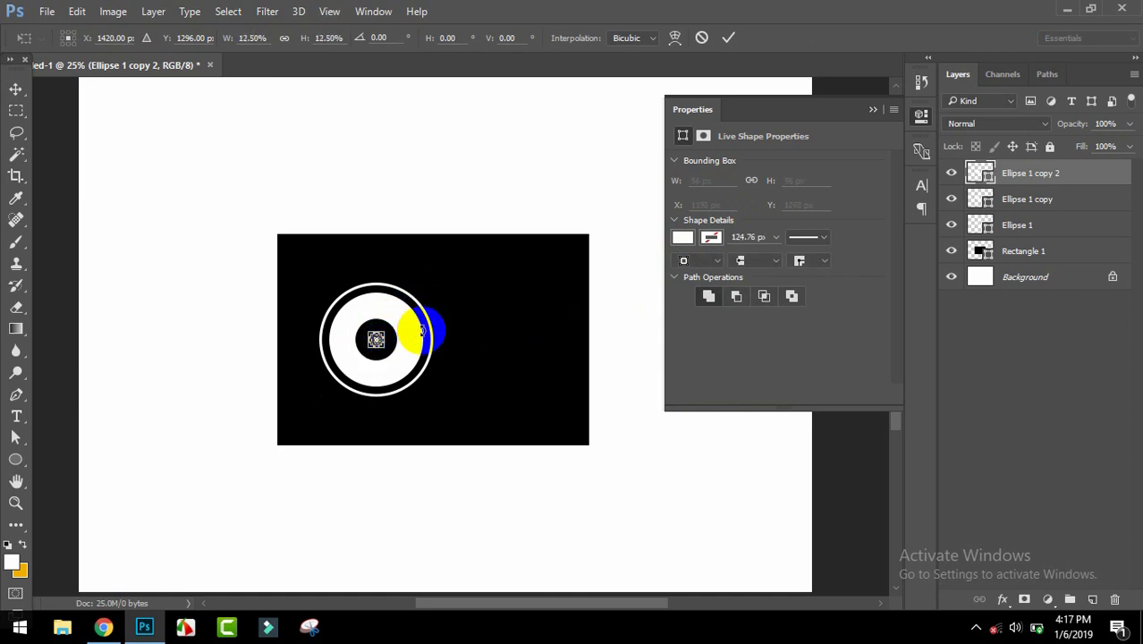
key(Return)
mouse_move(474, 319)
mouse_down()
mouse_move(393, 344)
mouse_move(377, 332)
mouse_up()
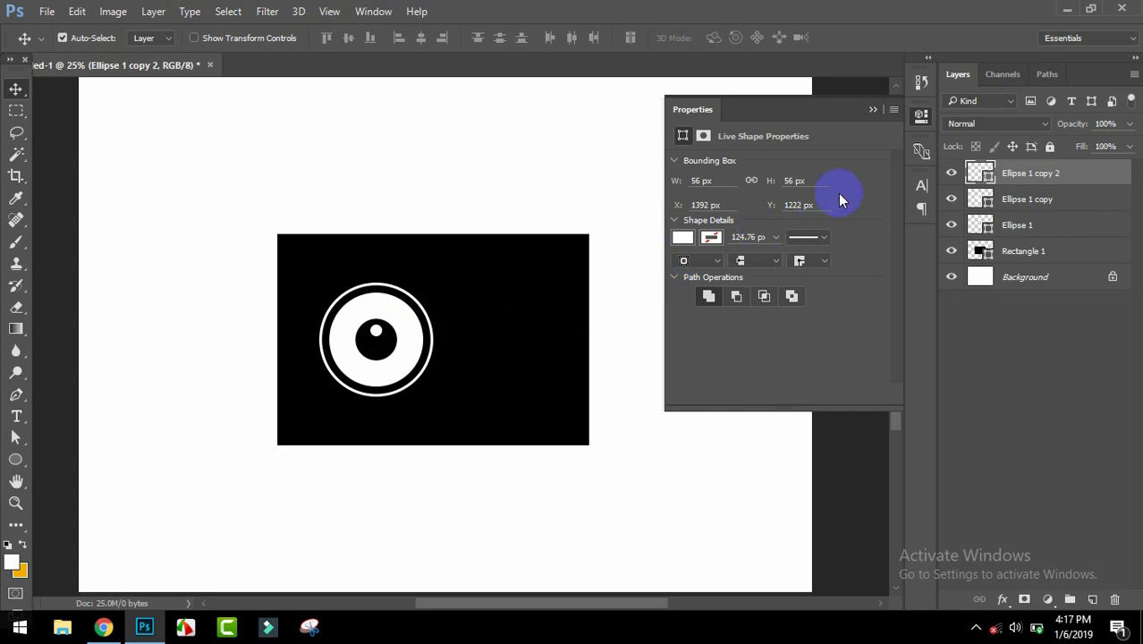
Step: Round all four camera-body corners to a linked 133 px radius, then return to Chrome
click(549, 283)
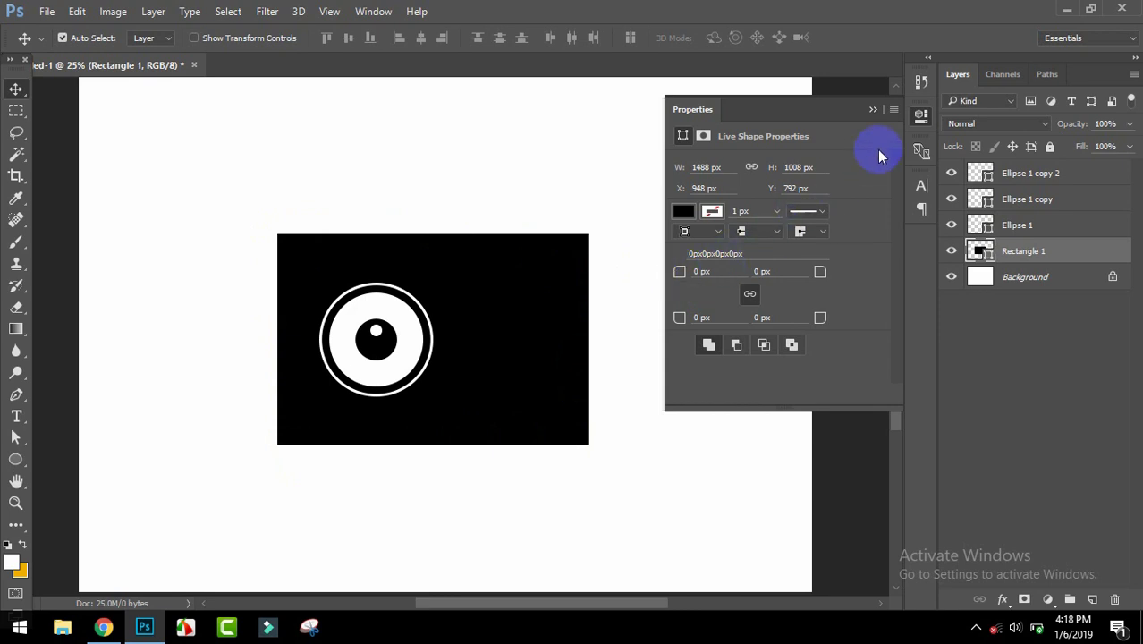
click(749, 295)
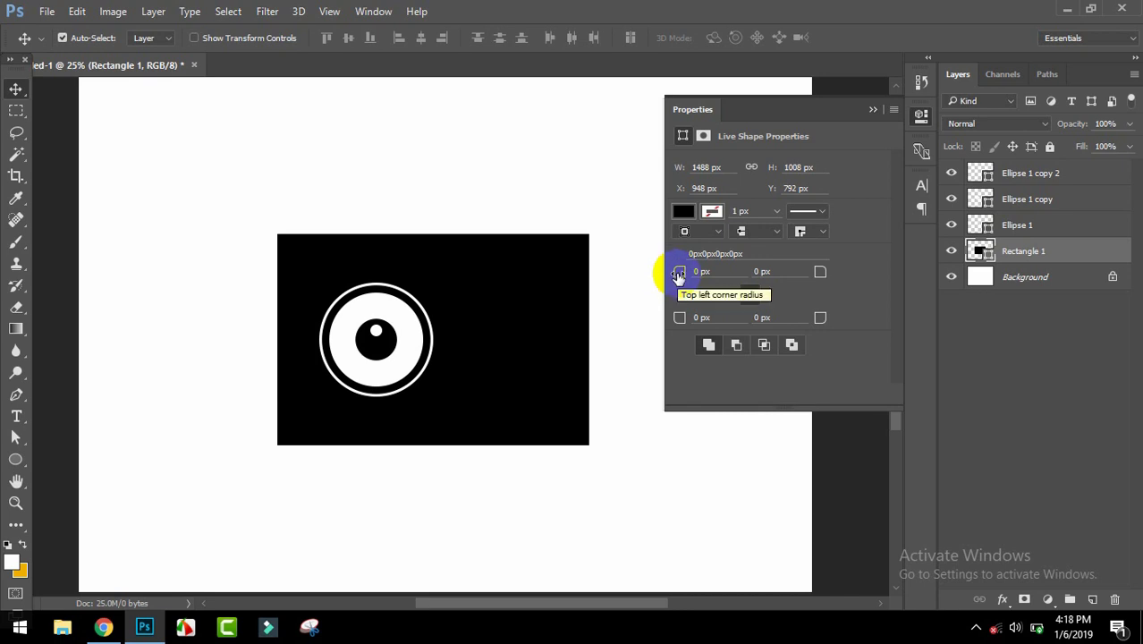
click(572, 285)
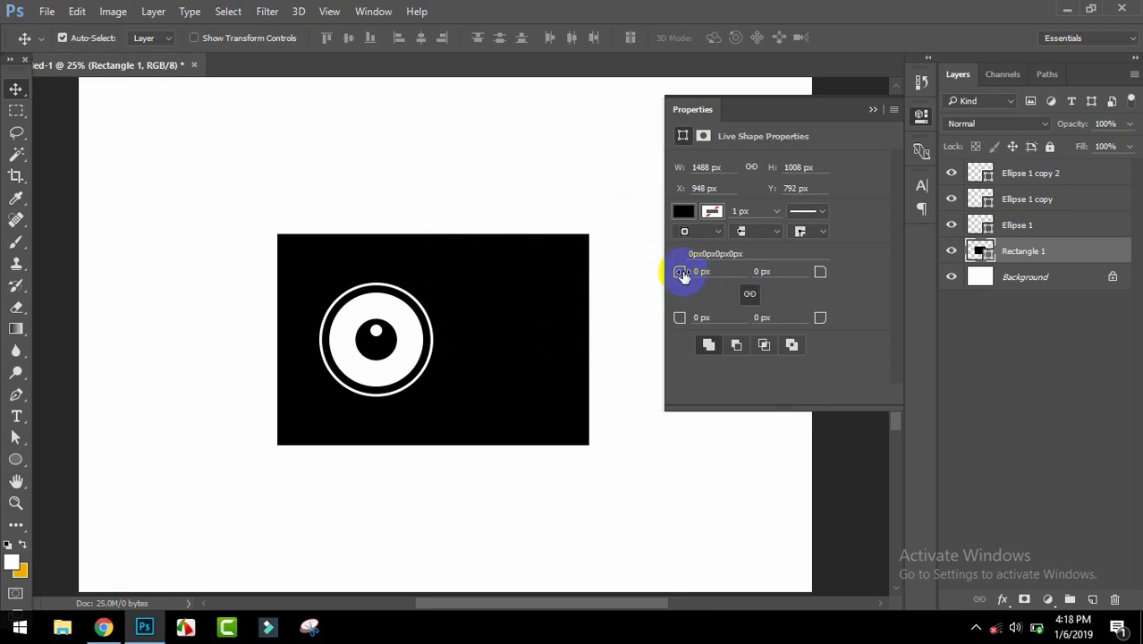
click(740, 294)
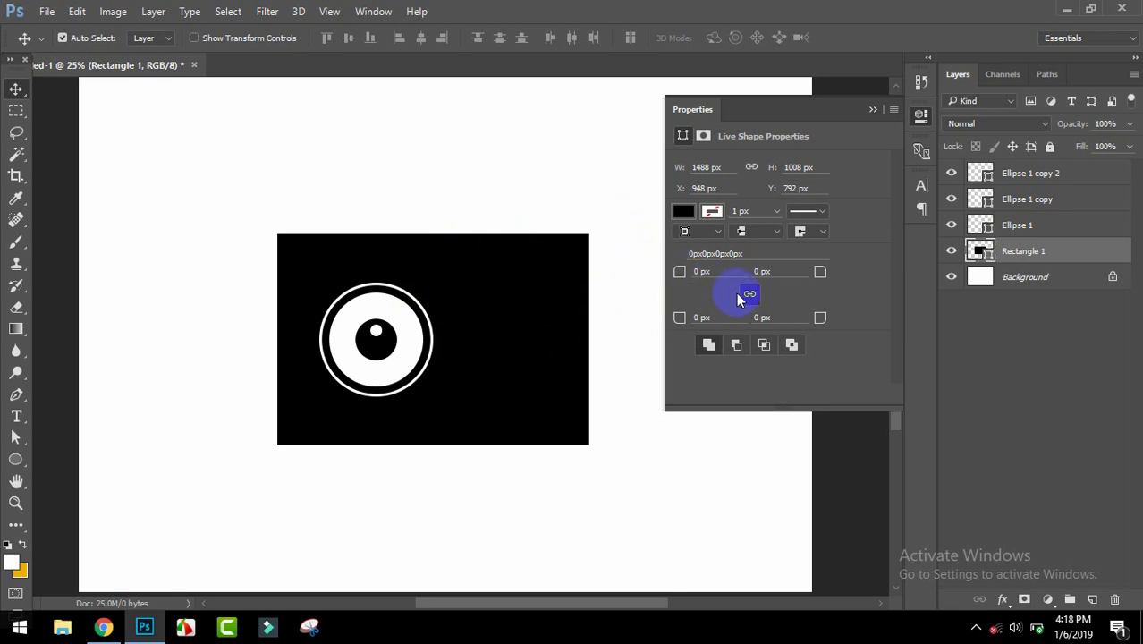
click(682, 272)
drag(694, 275, 792, 273)
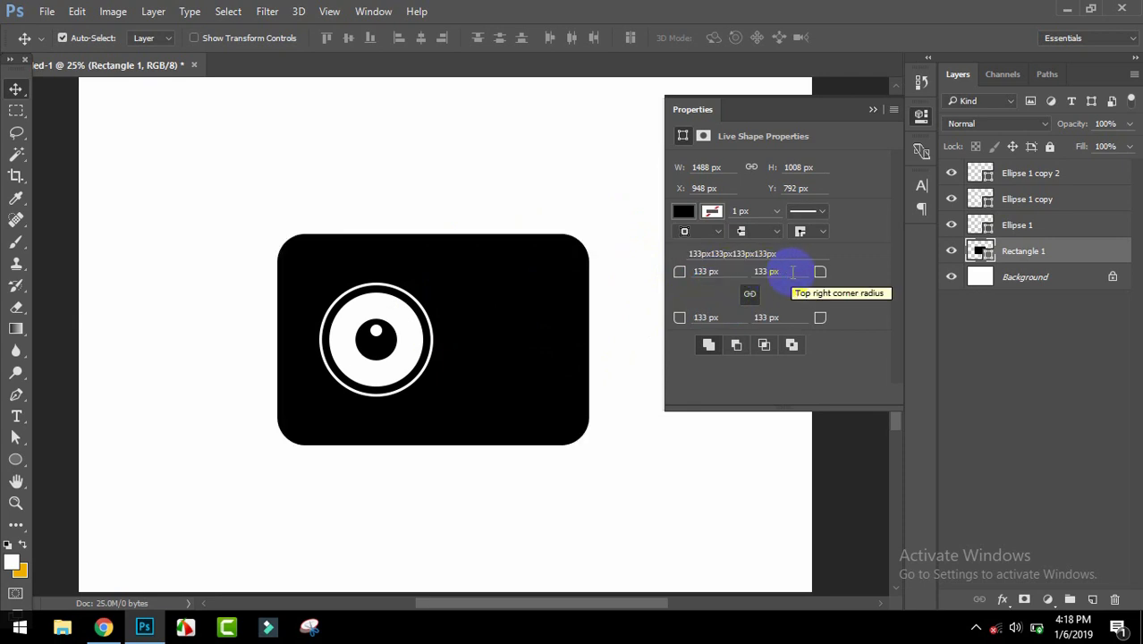
key(alt+Tab)
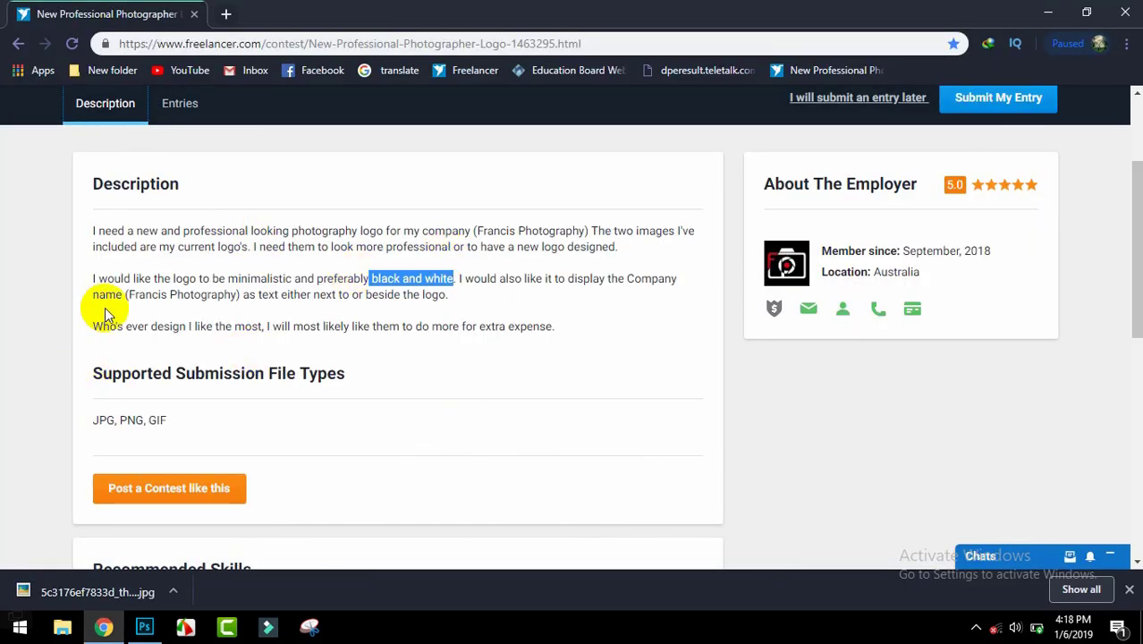
Step: Copy 'Francis Photography' from the Freelancer brief and return to Photoshop
drag(128, 295, 230, 296)
right_click(235, 296)
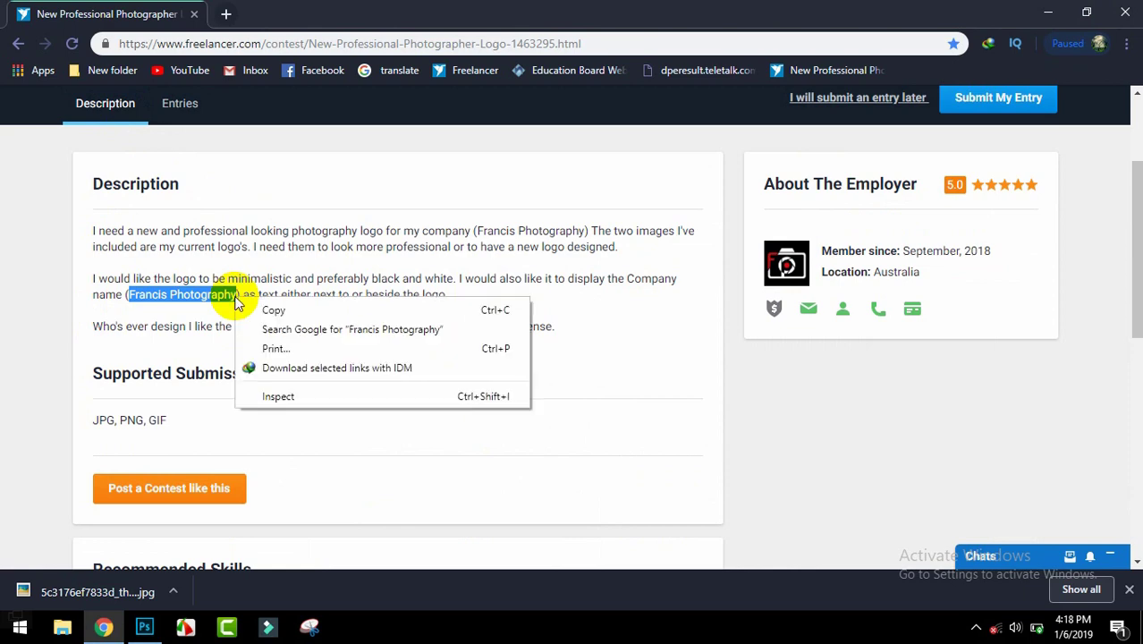
click(262, 310)
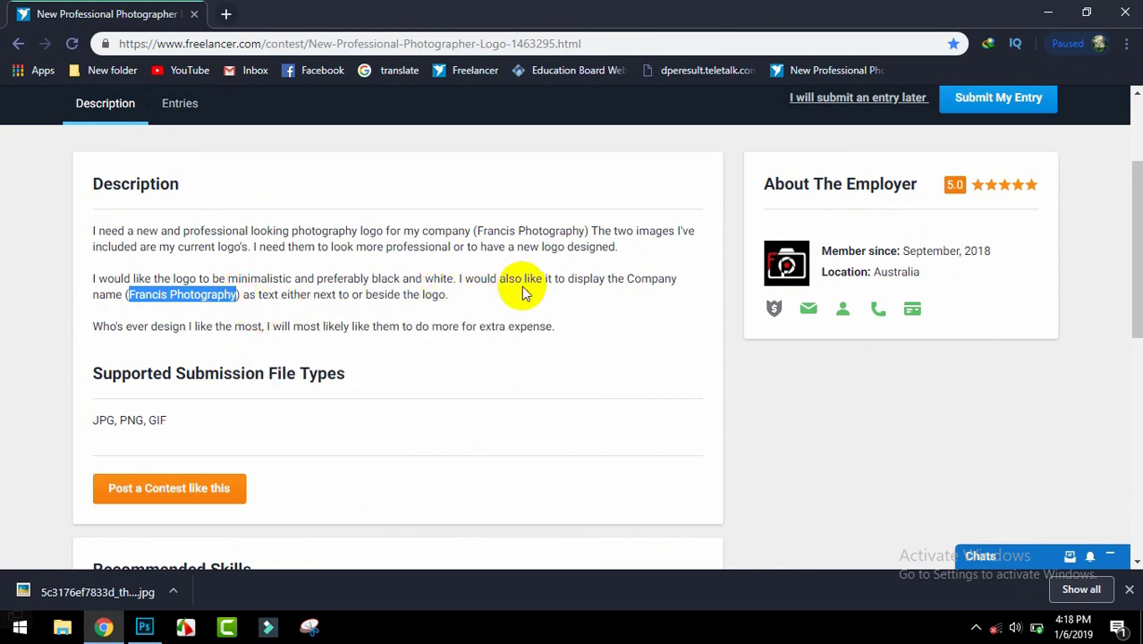
click(144, 627)
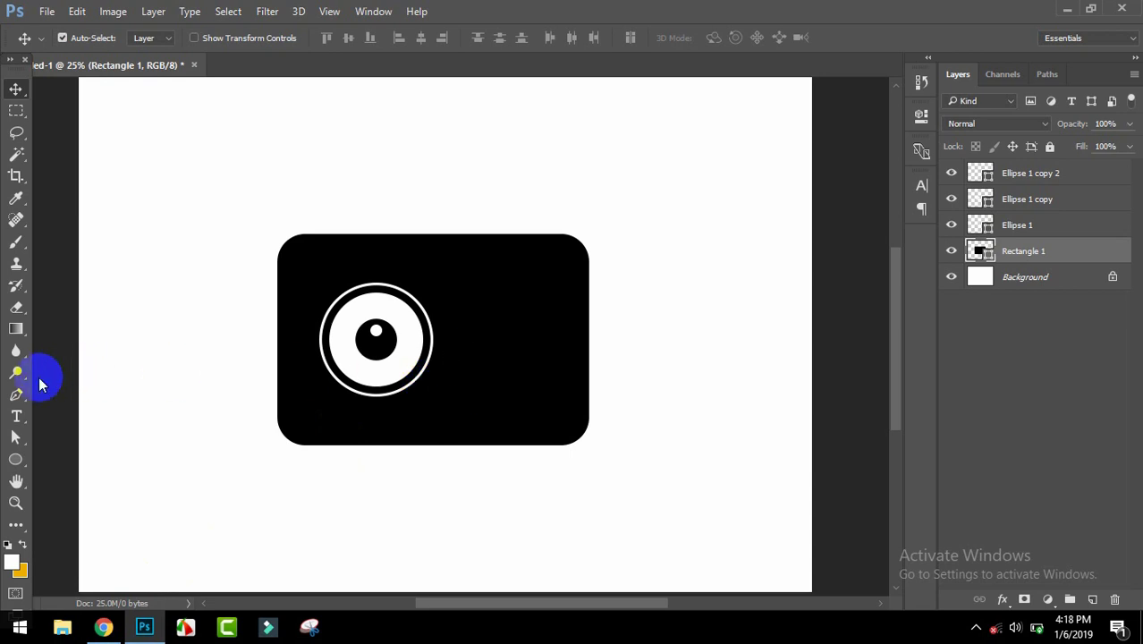
Step: Add a text line reading 'PHOTOGRAPHY' below the camera
click(16, 416)
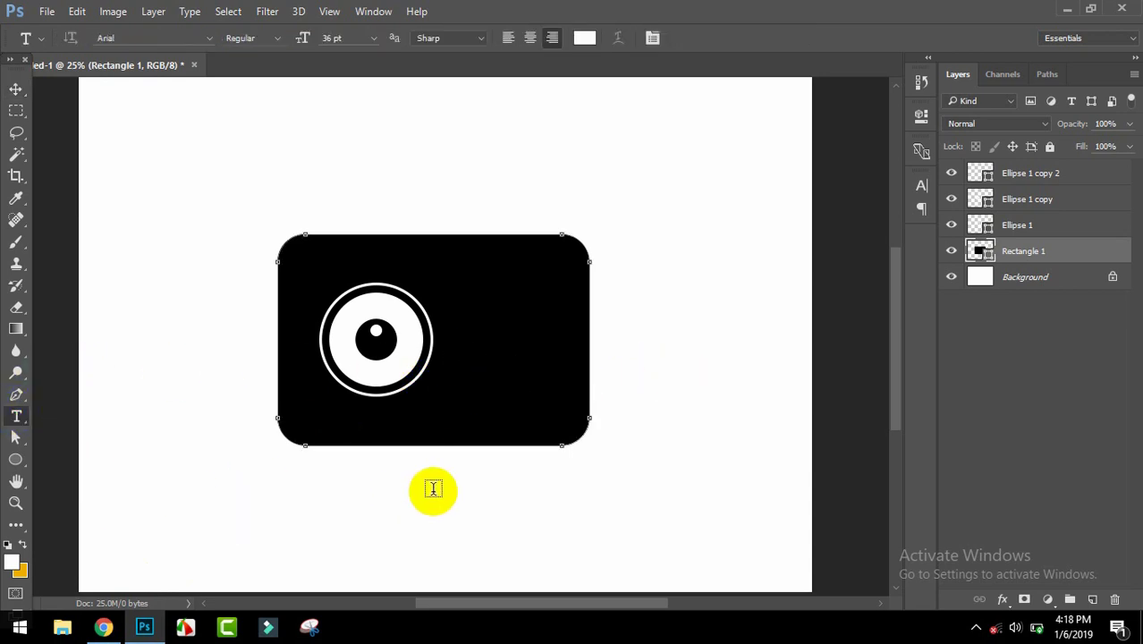
click(370, 486)
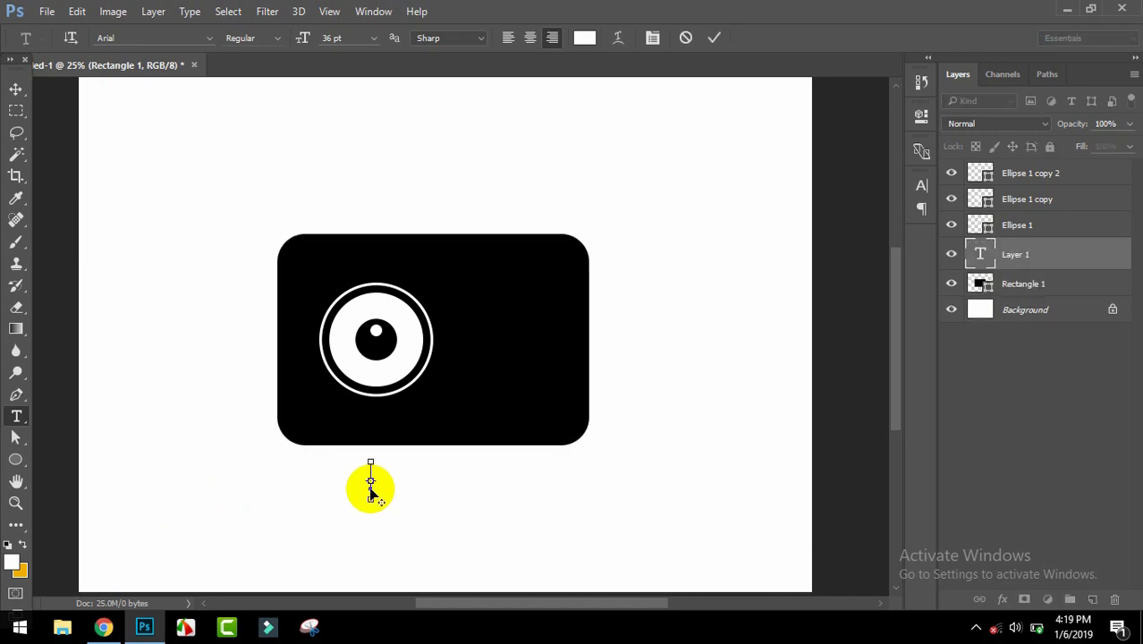
text(PHOTOGRAPHY)
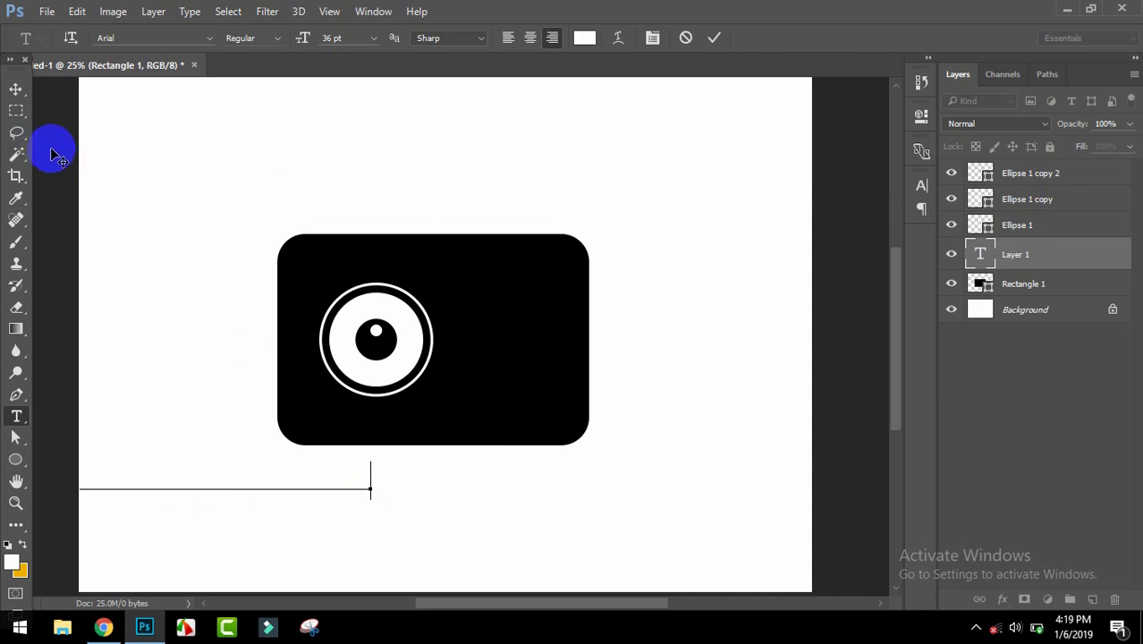
click(11, 93)
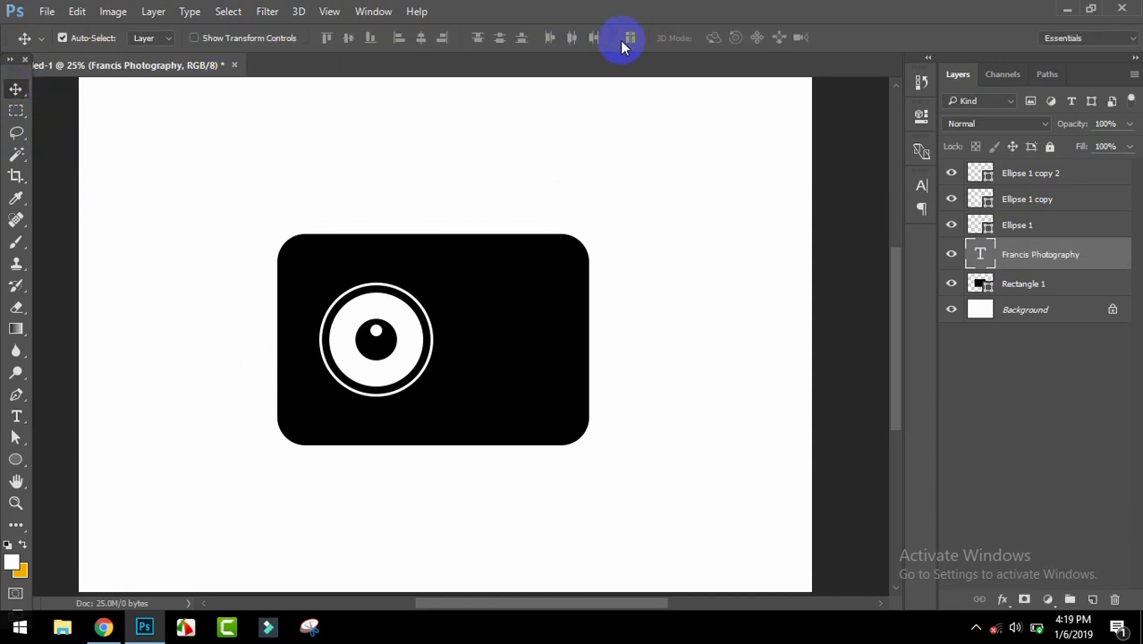
Step: Colour the 36 pt Arial text black and move it beneath the camera body
click(926, 192)
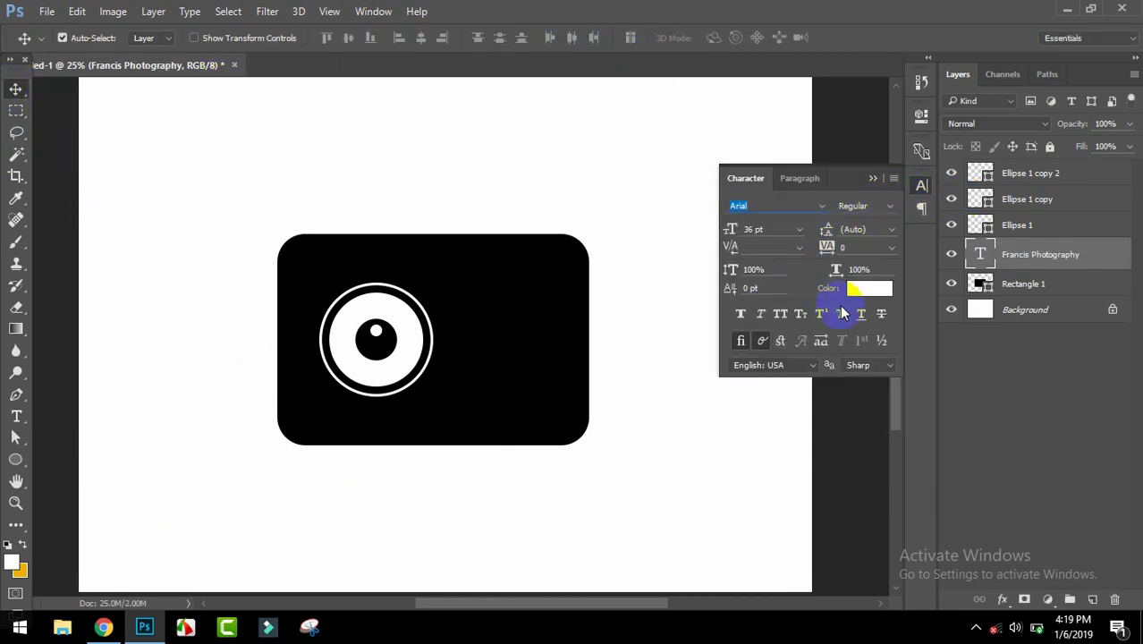
click(872, 287)
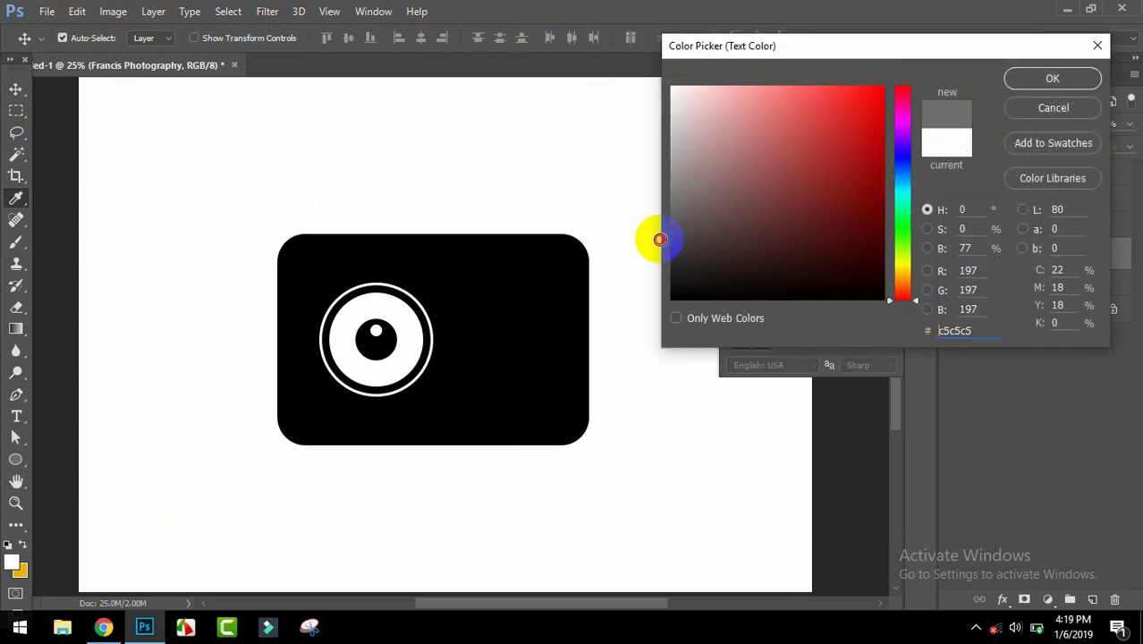
drag(701, 222, 627, 401)
click(1073, 79)
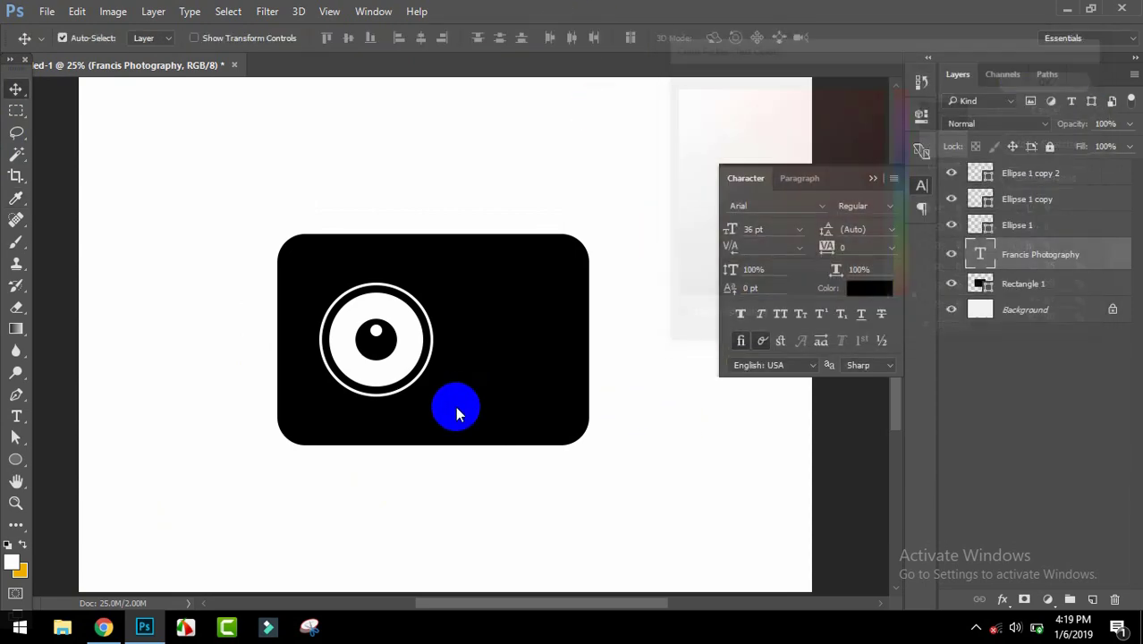
drag(376, 483, 565, 472)
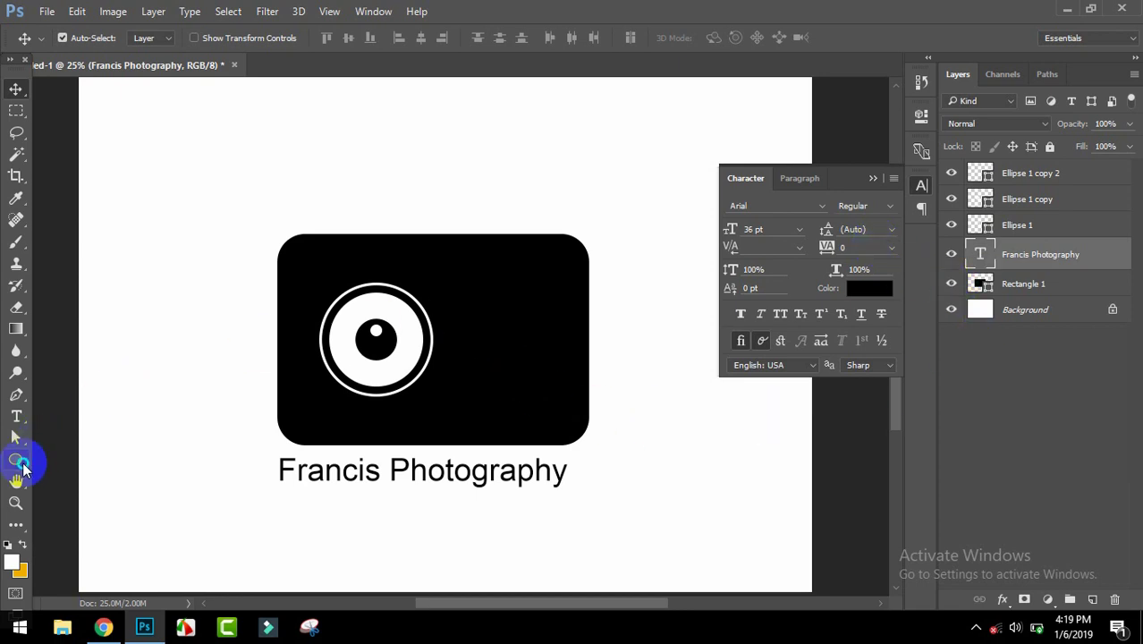
click(21, 463)
Step: Draw a white flash bar at the camera's top right with 38 px rounded corners
click(59, 461)
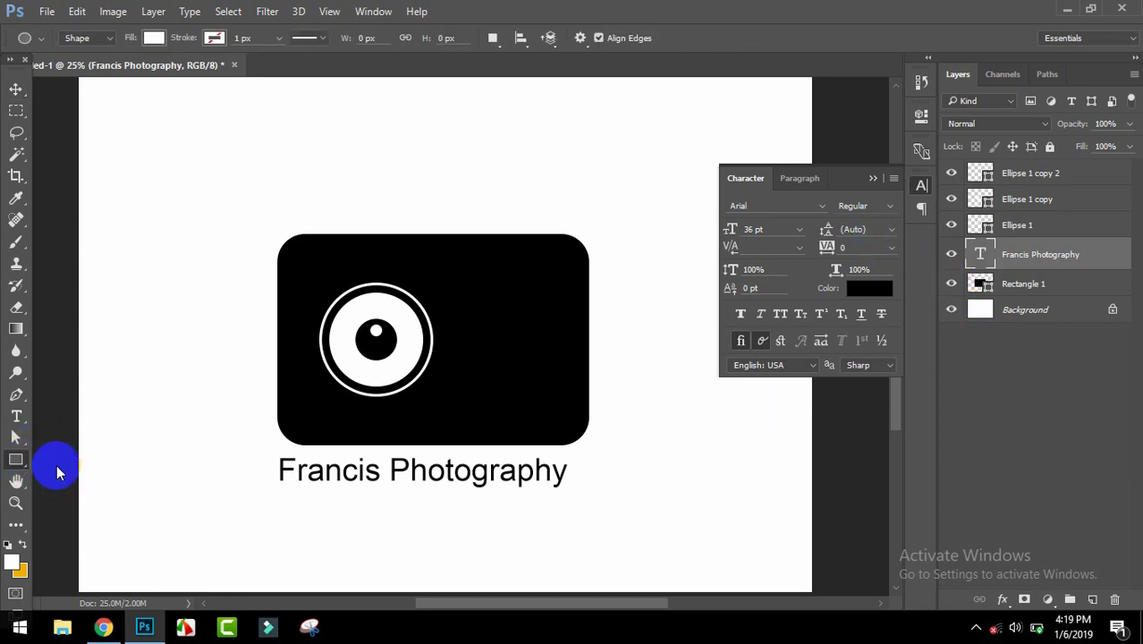
drag(471, 269, 562, 284)
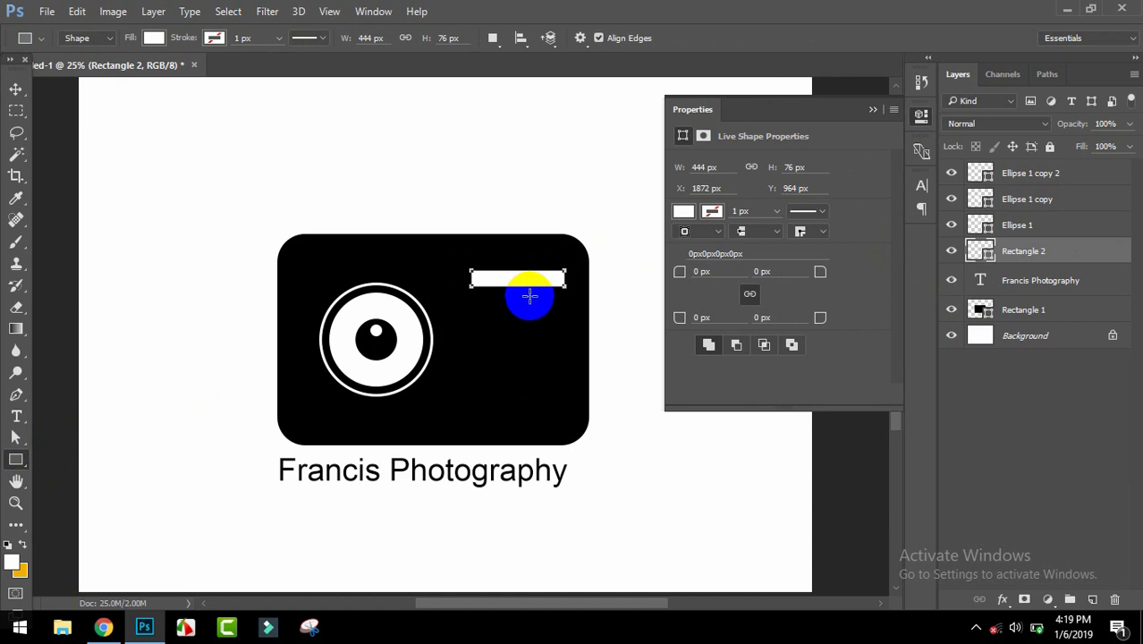
click(15, 87)
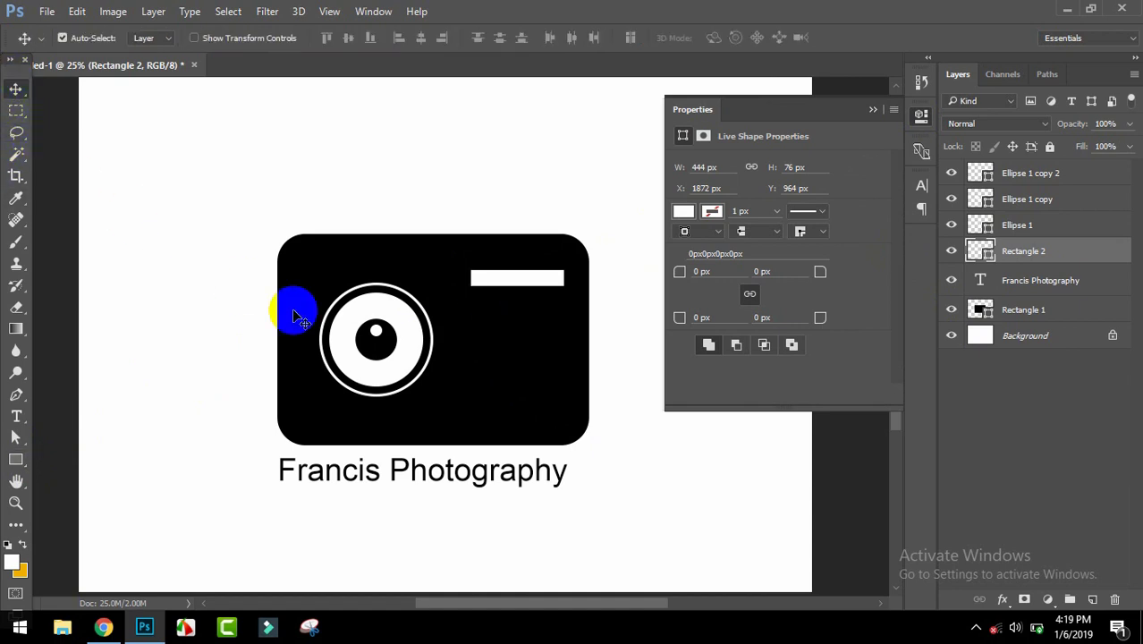
click(514, 278)
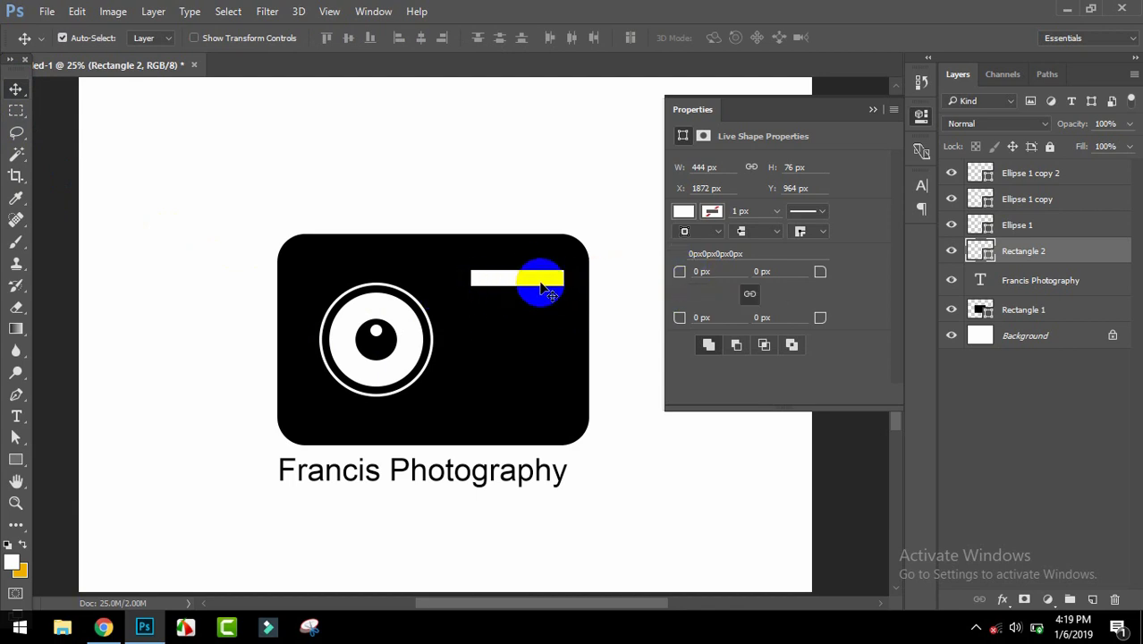
click(679, 272)
drag(679, 272, 796, 271)
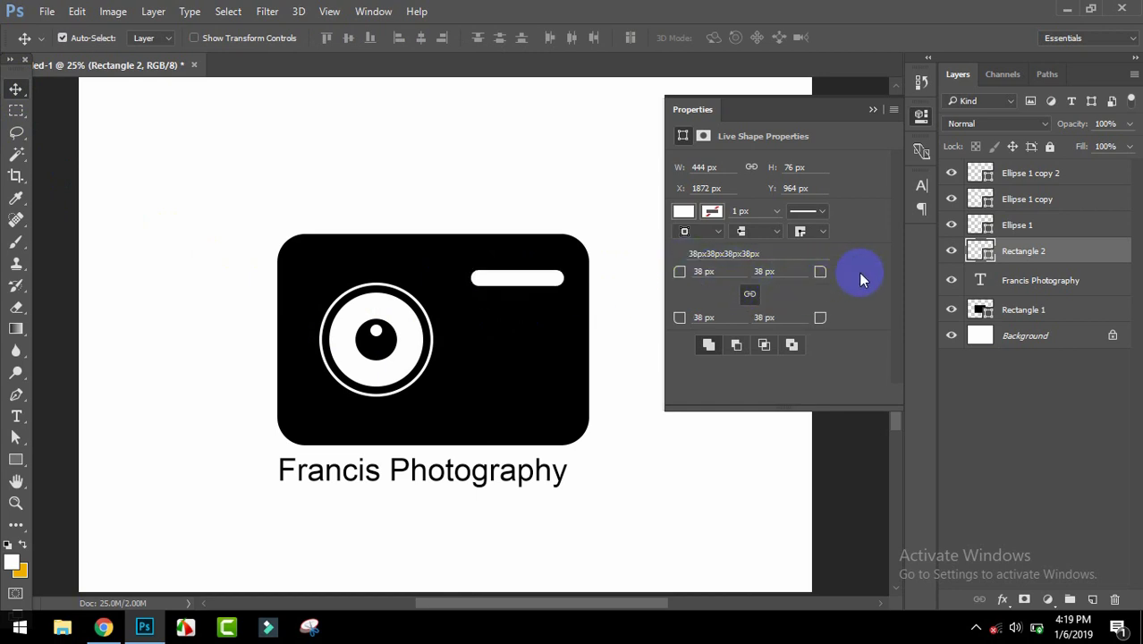
drag(534, 277, 528, 284)
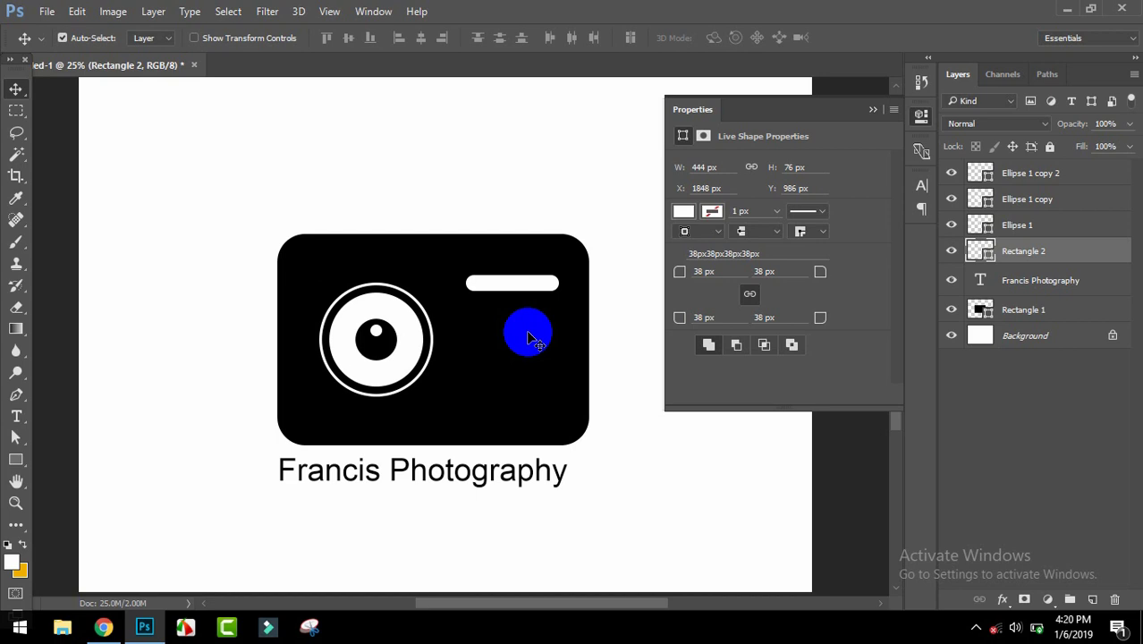
Step: Reposition the Francis Photography caption inside the camera body
drag(530, 340, 561, 394)
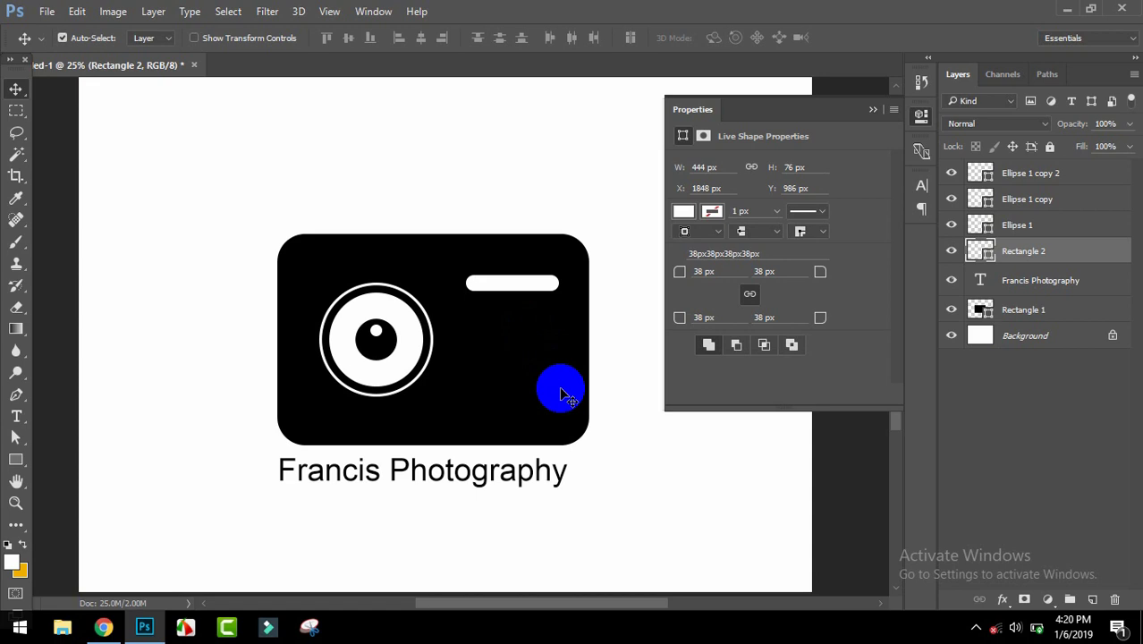
drag(560, 388, 535, 340)
drag(534, 345, 540, 420)
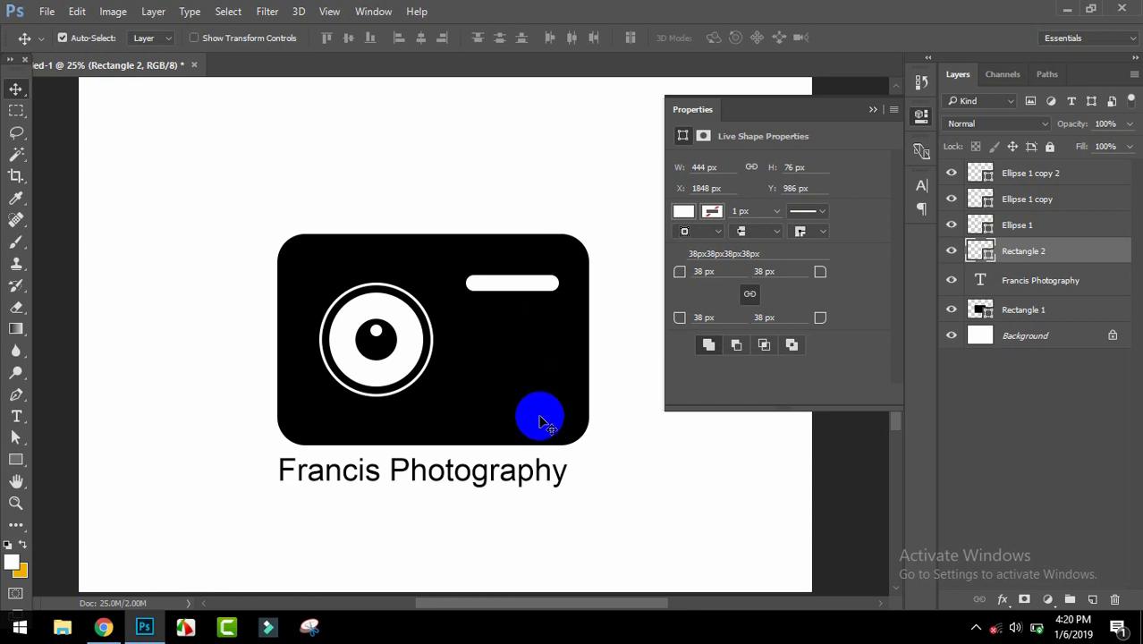
mouse_move(530, 474)
mouse_down()
mouse_move(555, 529)
mouse_move(531, 489)
mouse_move(533, 477)
mouse_move(543, 483)
mouse_up()
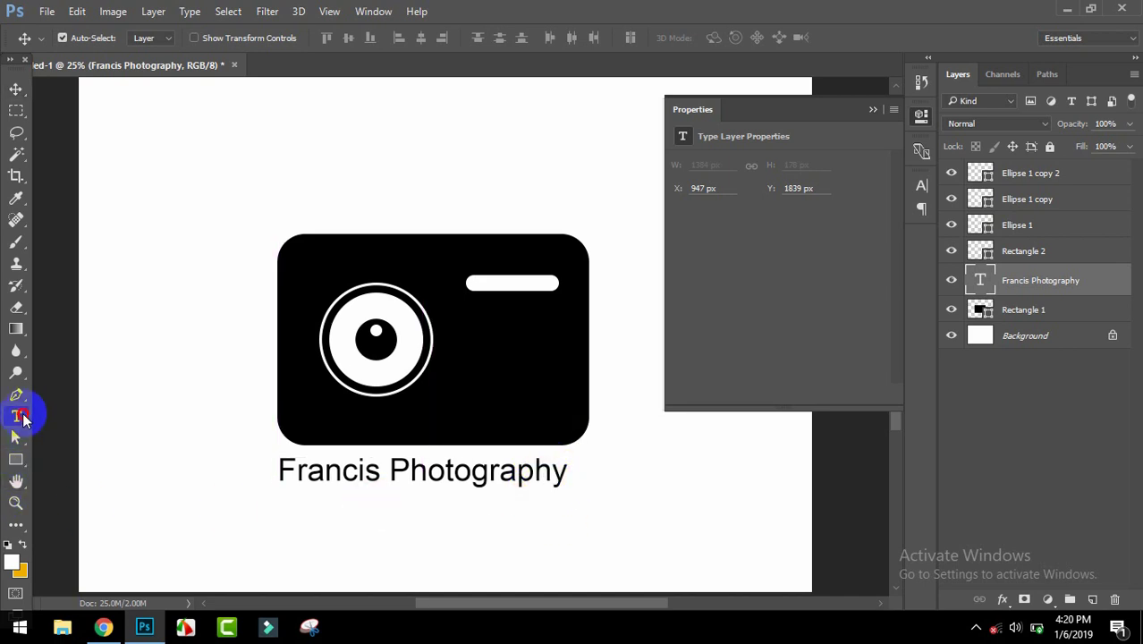
Step: Delete 'Photography' from the caption, leaving only 'Francis'
click(16, 416)
drag(391, 474, 612, 479)
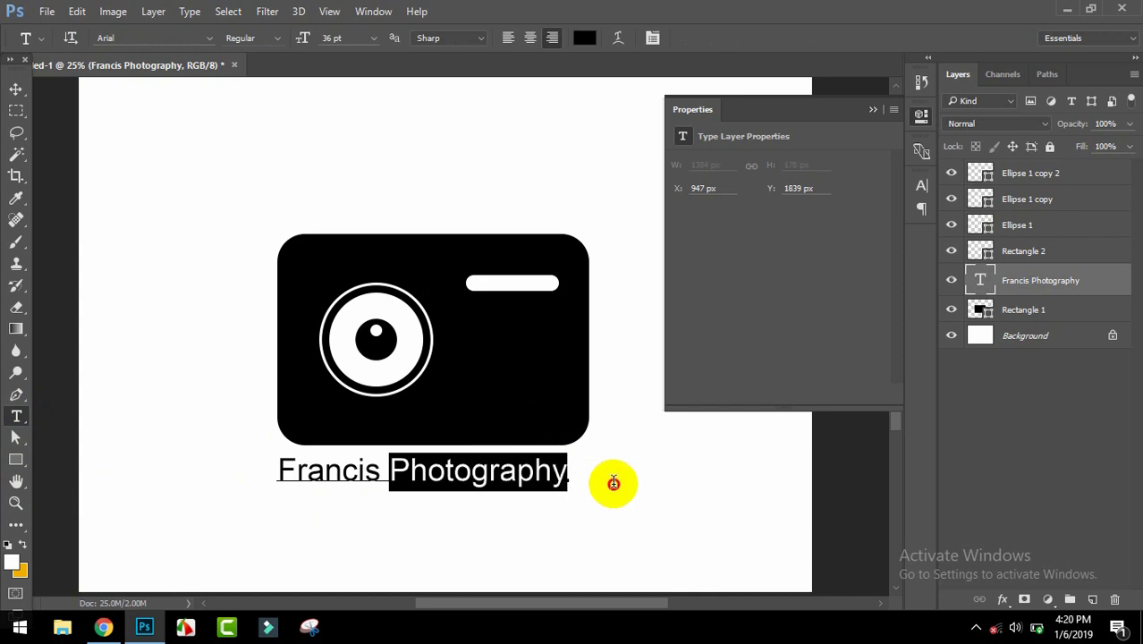
key(BackSpace)
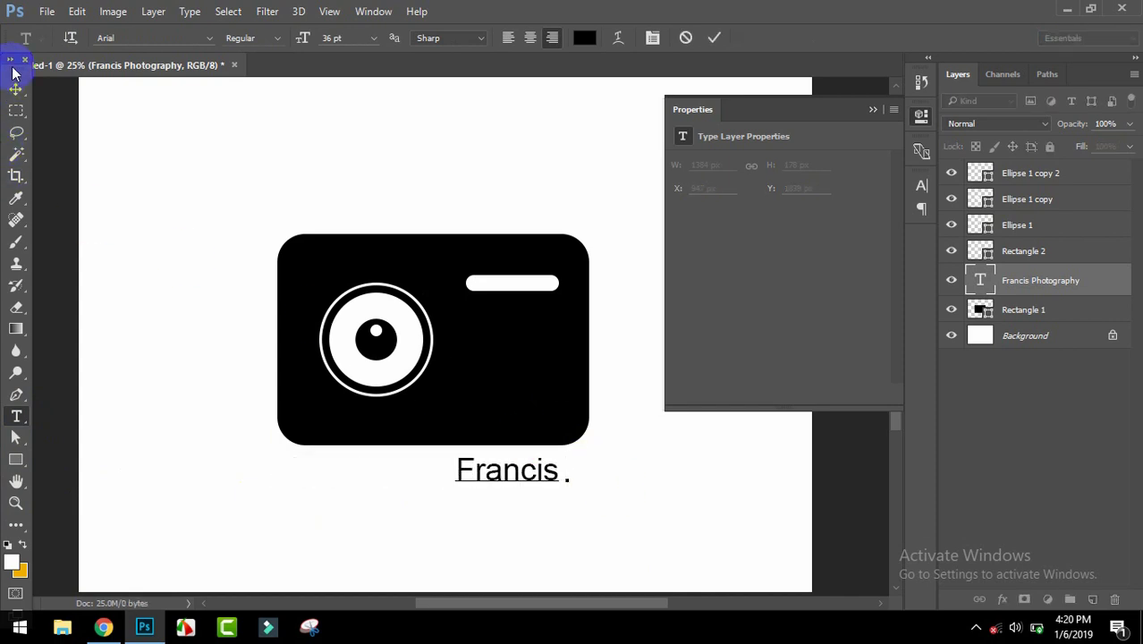
click(16, 89)
Step: Paste 'Photography' as a new text layer and move it up toward the camera
click(26, 408)
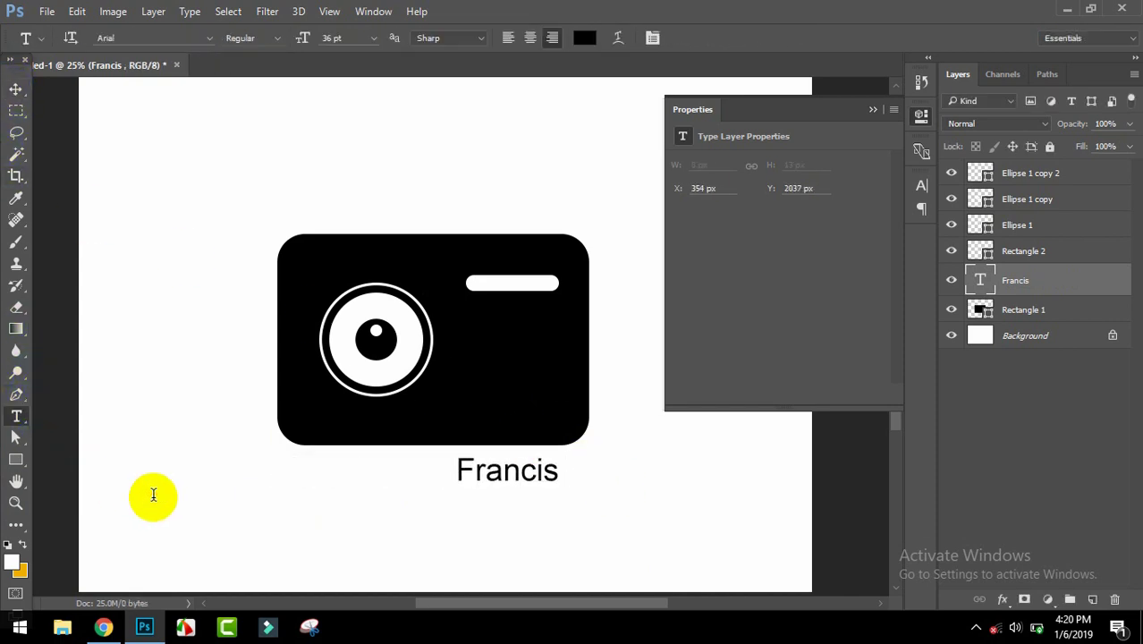
click(153, 493)
key(ctrl+v)
click(16, 88)
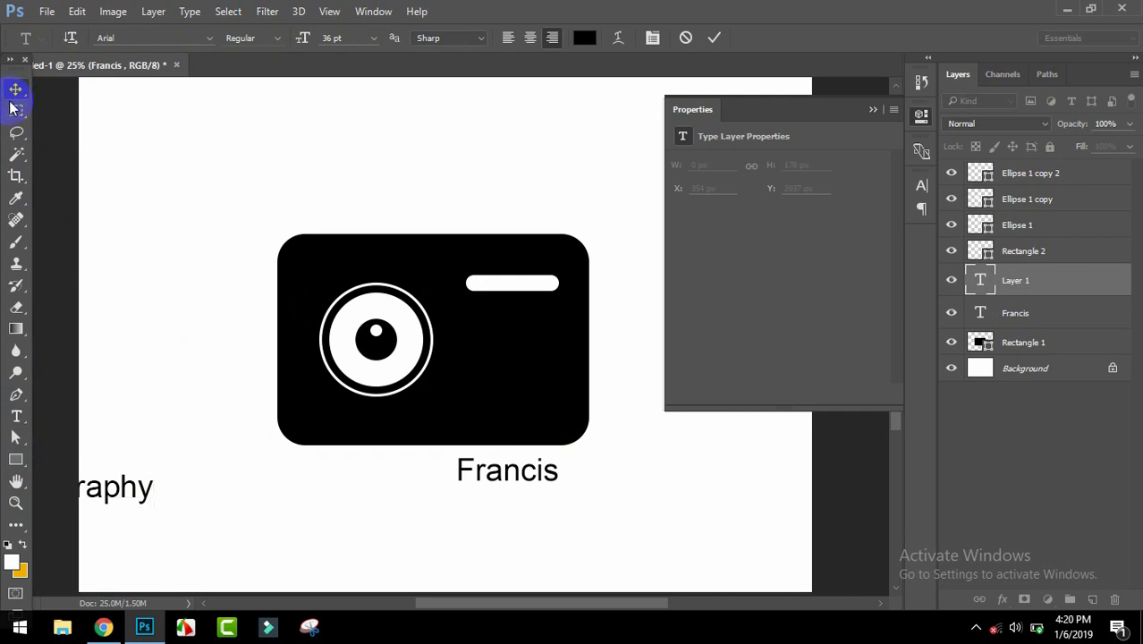
mouse_move(125, 495)
mouse_down()
mouse_move(288, 488)
mouse_move(416, 446)
mouse_up()
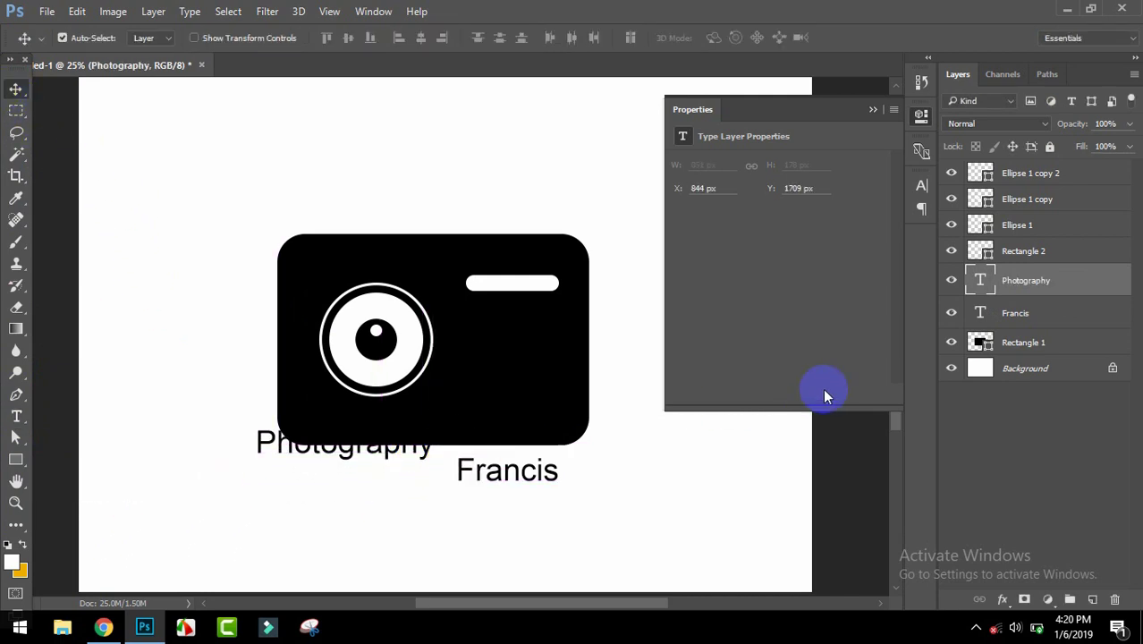
Step: Make the Photography text white and move it into the camera body's lower right
click(921, 186)
click(855, 290)
drag(707, 224, 608, 21)
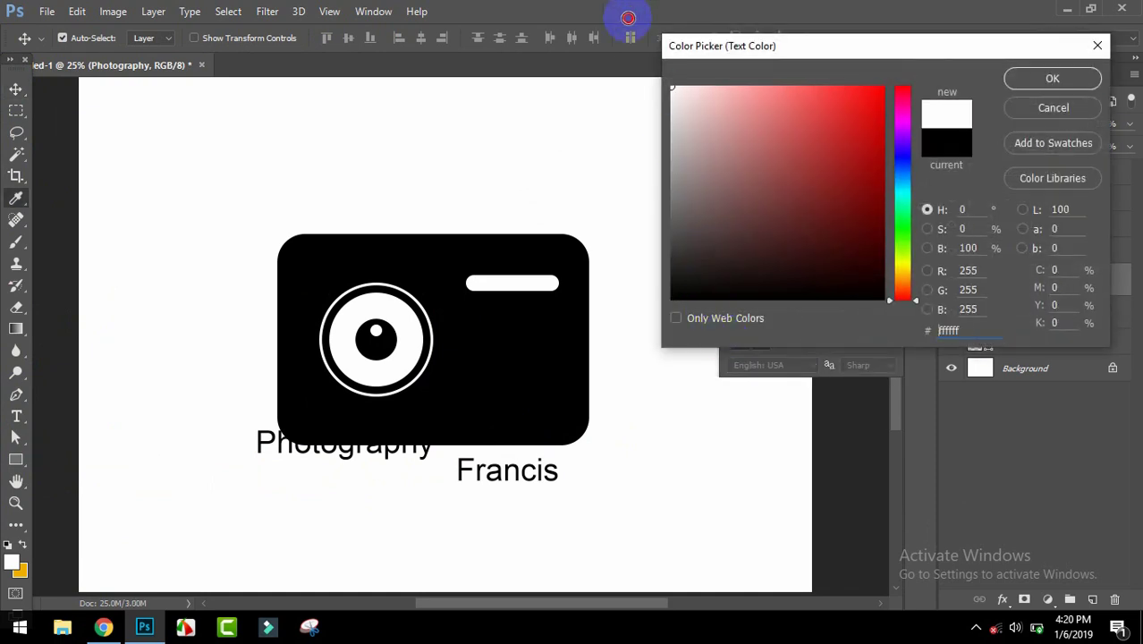
click(1052, 77)
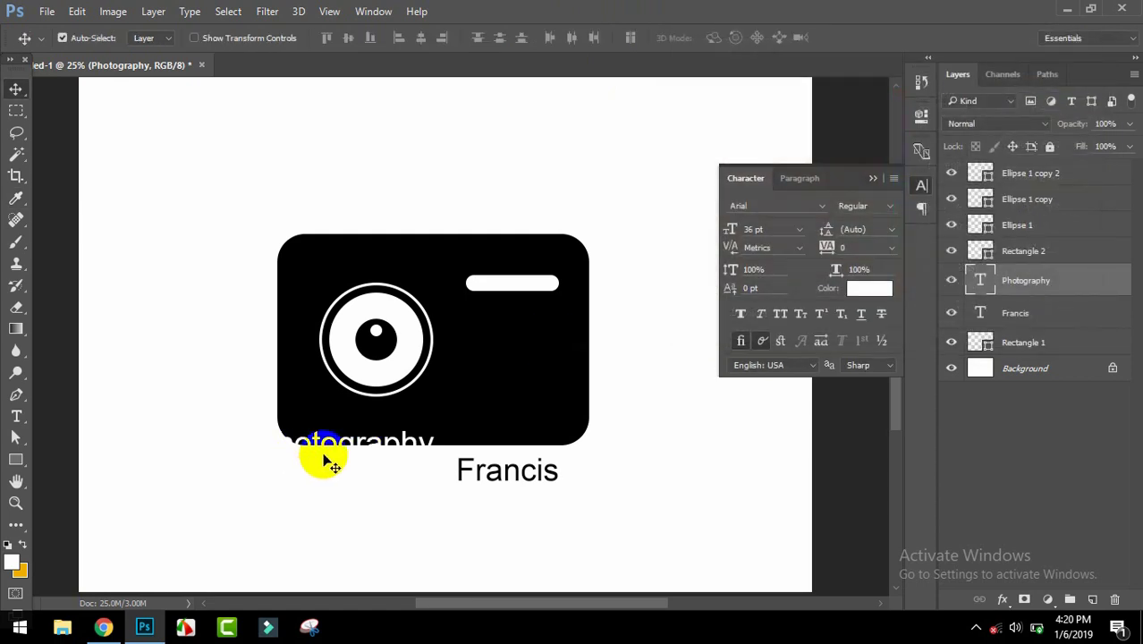
mouse_move(380, 440)
mouse_down()
mouse_move(454, 410)
mouse_move(442, 409)
mouse_move(503, 408)
mouse_move(416, 413)
mouse_move(518, 419)
mouse_move(518, 404)
mouse_up()
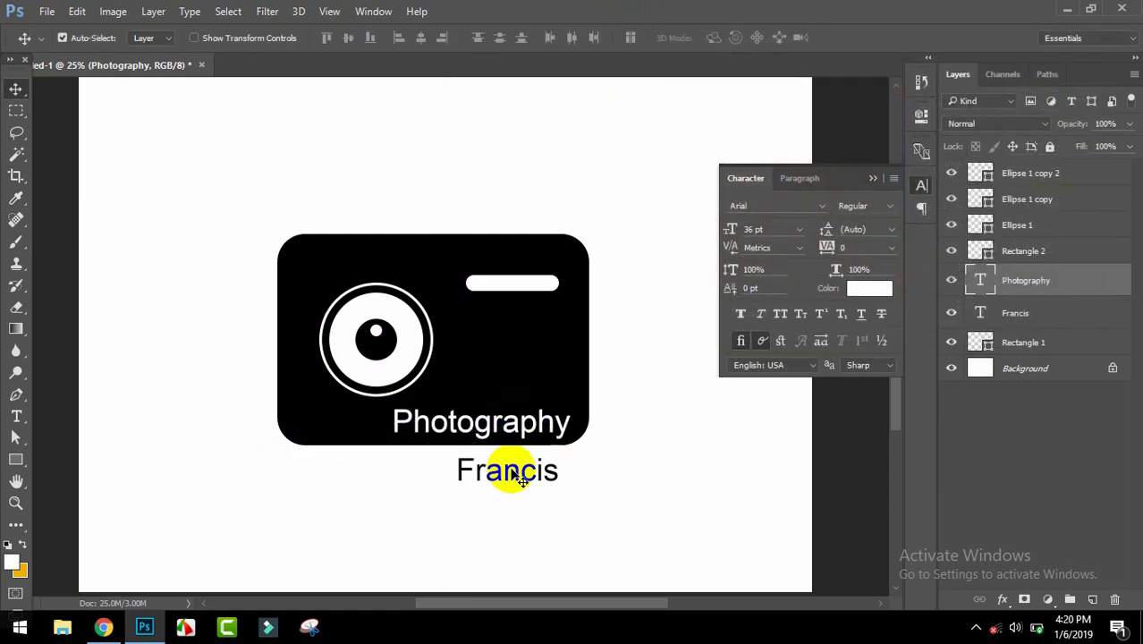
Step: Color Francis near-white and stack it just above Photography inside the body
drag(509, 472, 530, 396)
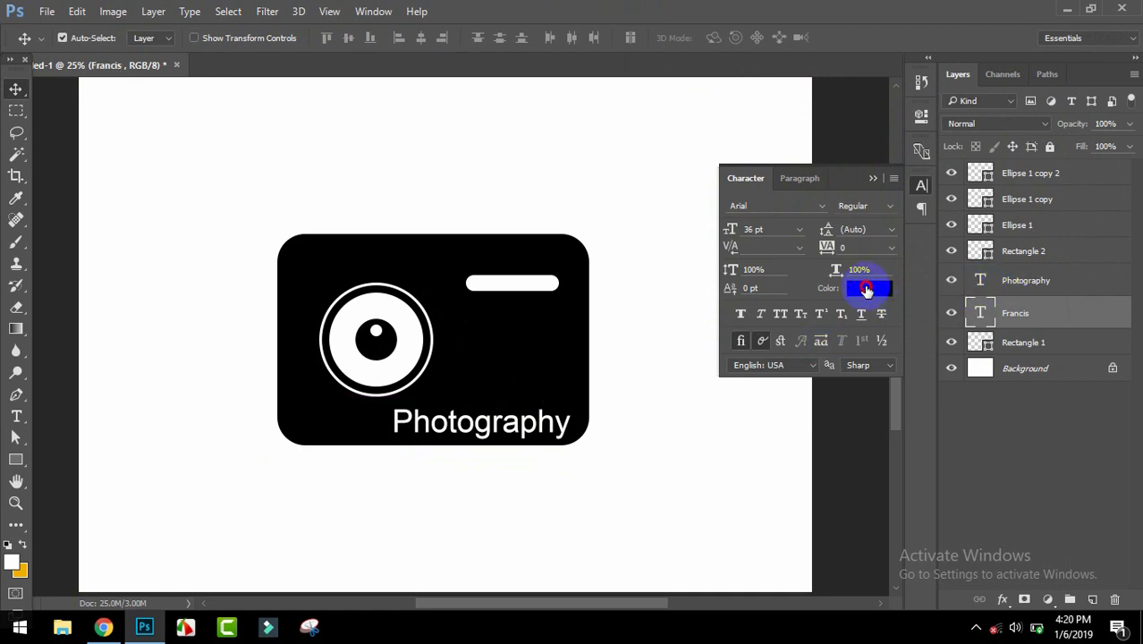
click(869, 288)
drag(677, 204, 642, 45)
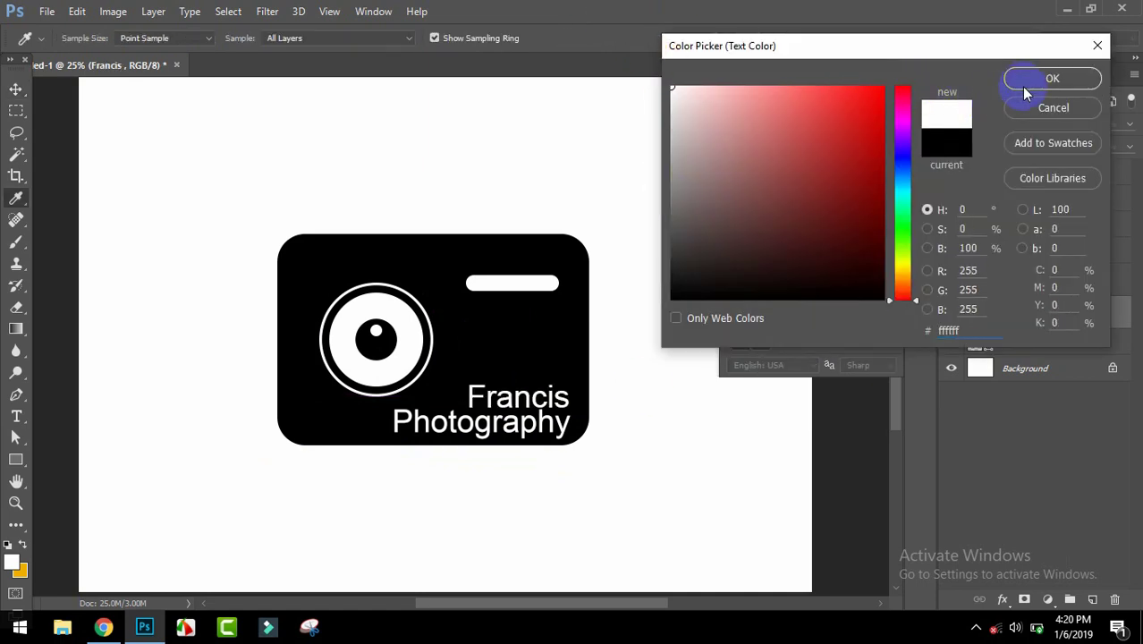
click(1053, 78)
drag(554, 405, 553, 395)
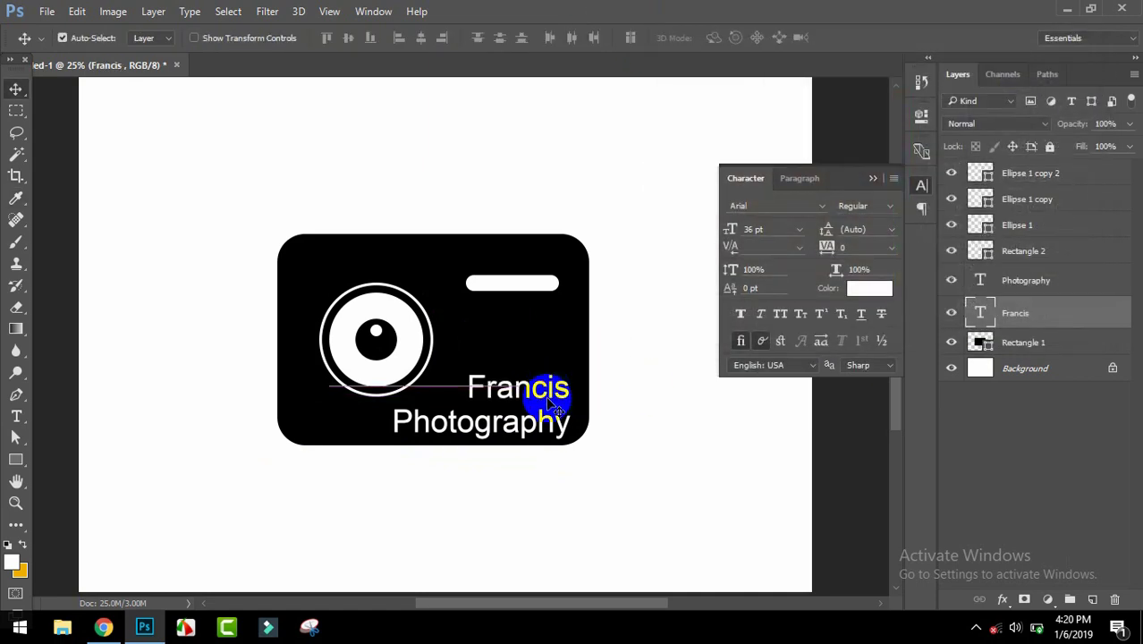
drag(545, 435, 556, 431)
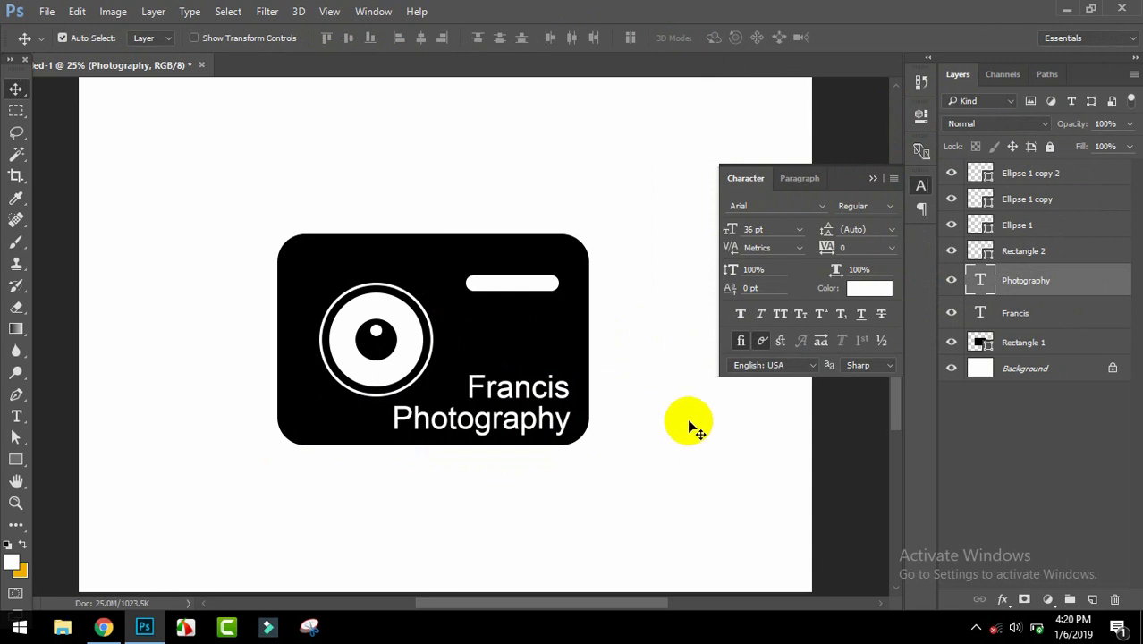
Step: Set Photography to 30 pt and nudge it slightly upward
click(513, 427)
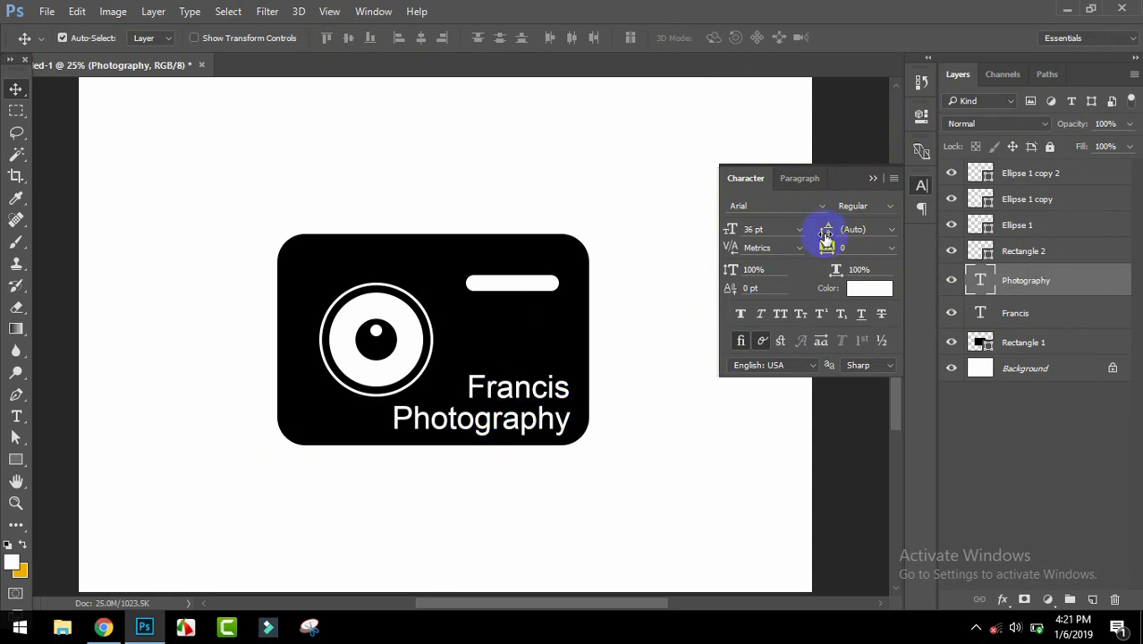
click(797, 234)
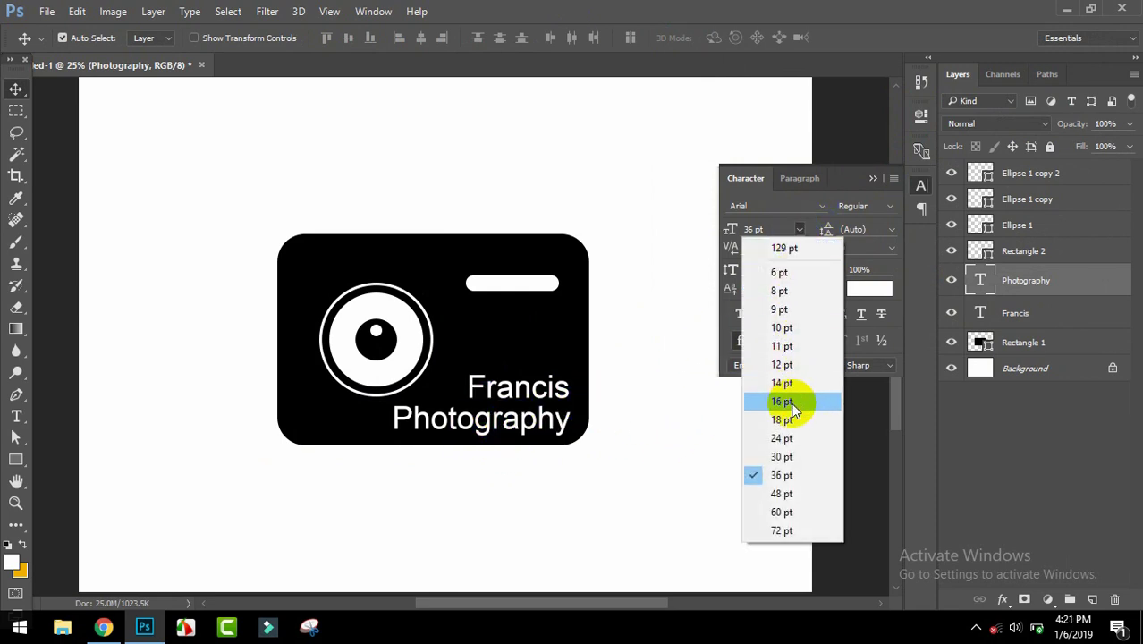
click(782, 456)
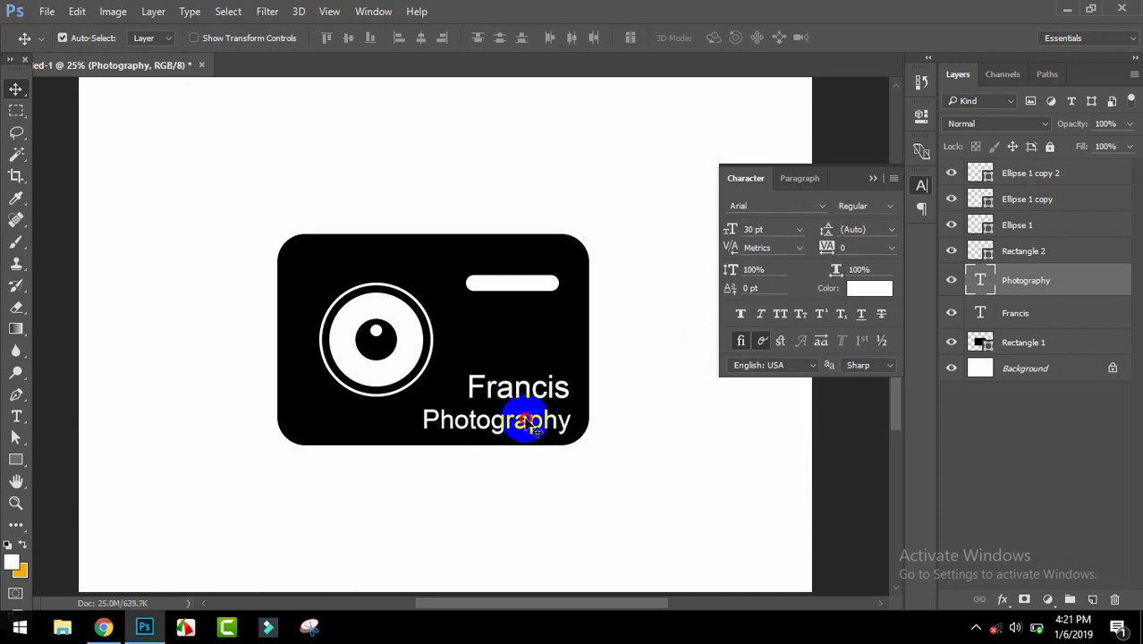
drag(525, 421, 528, 417)
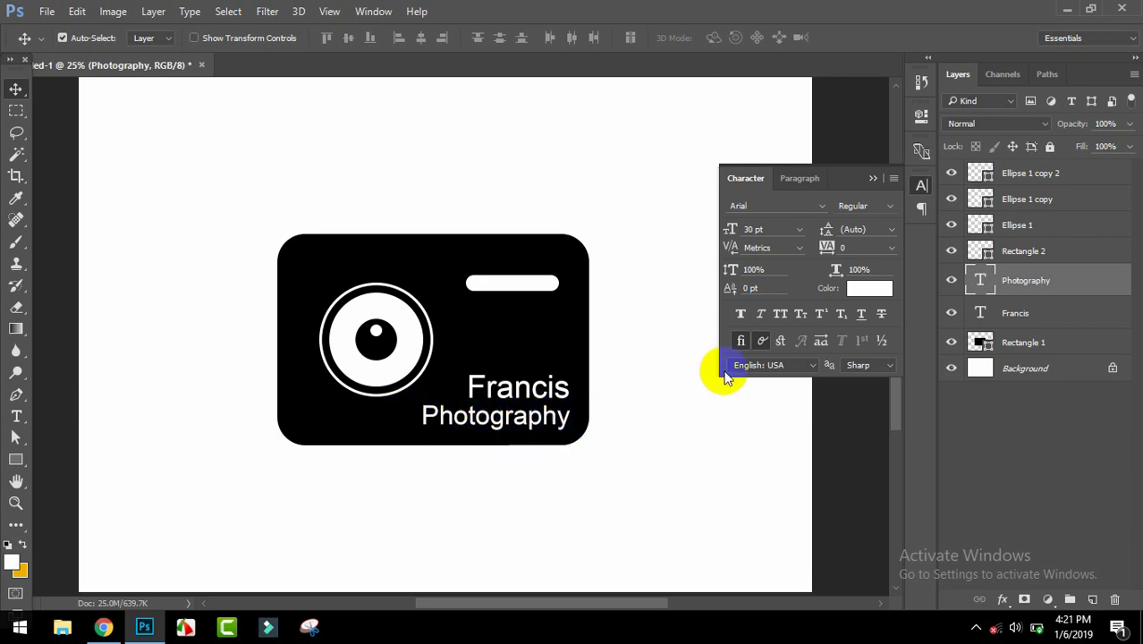
Step: Make PHOTOGRAPHY all caps, bold, 18 pt, and realign it beneath Francis
click(781, 315)
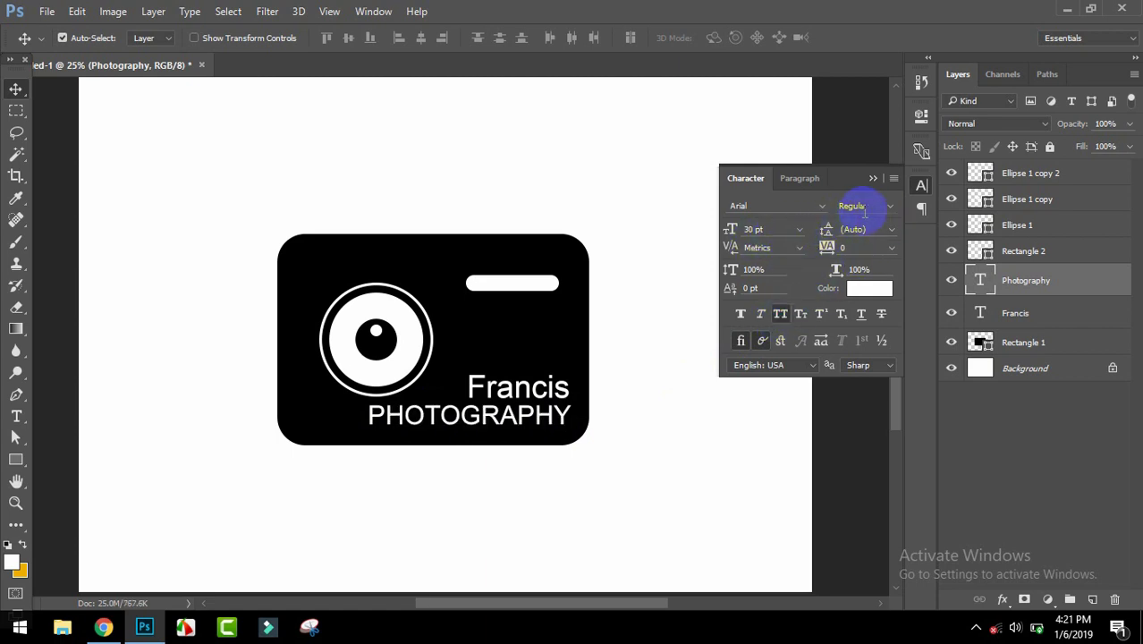
click(891, 211)
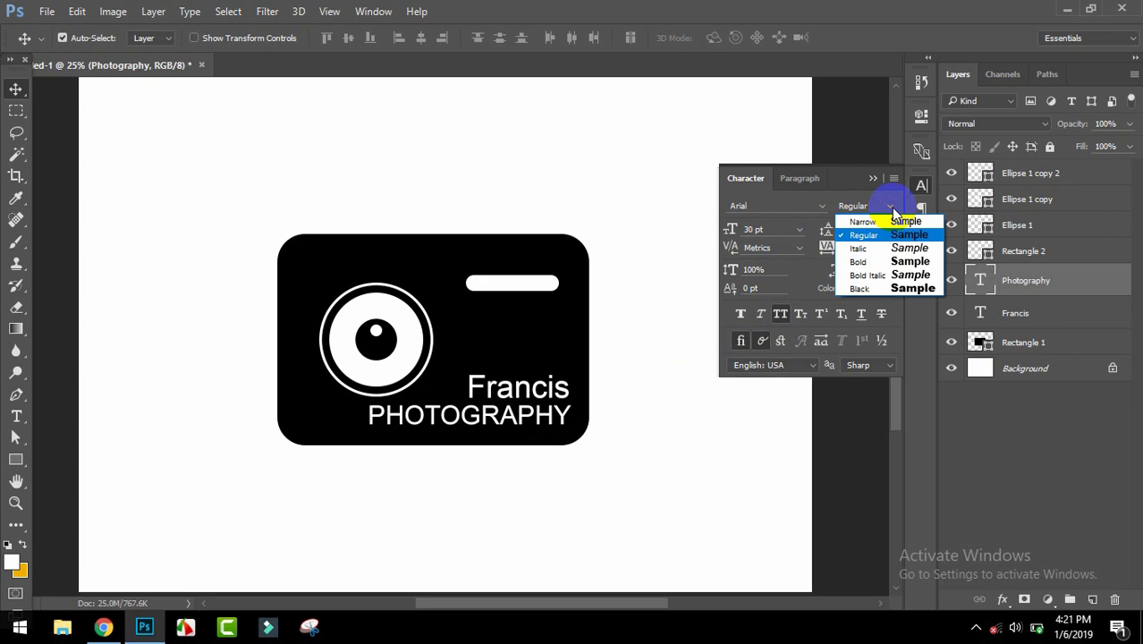
click(891, 260)
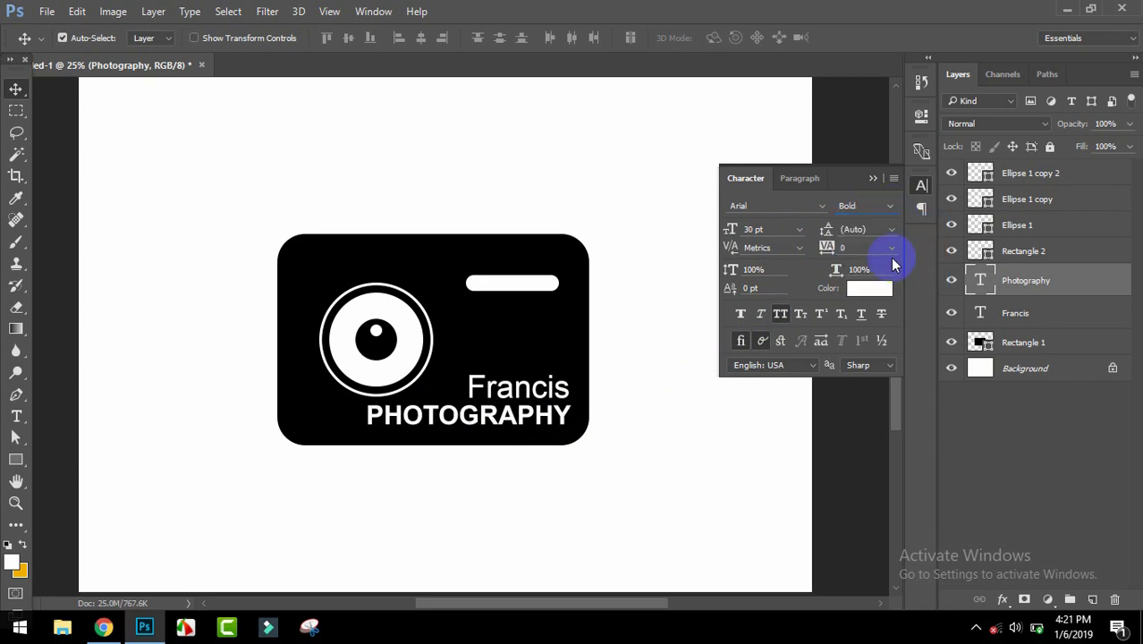
click(794, 230)
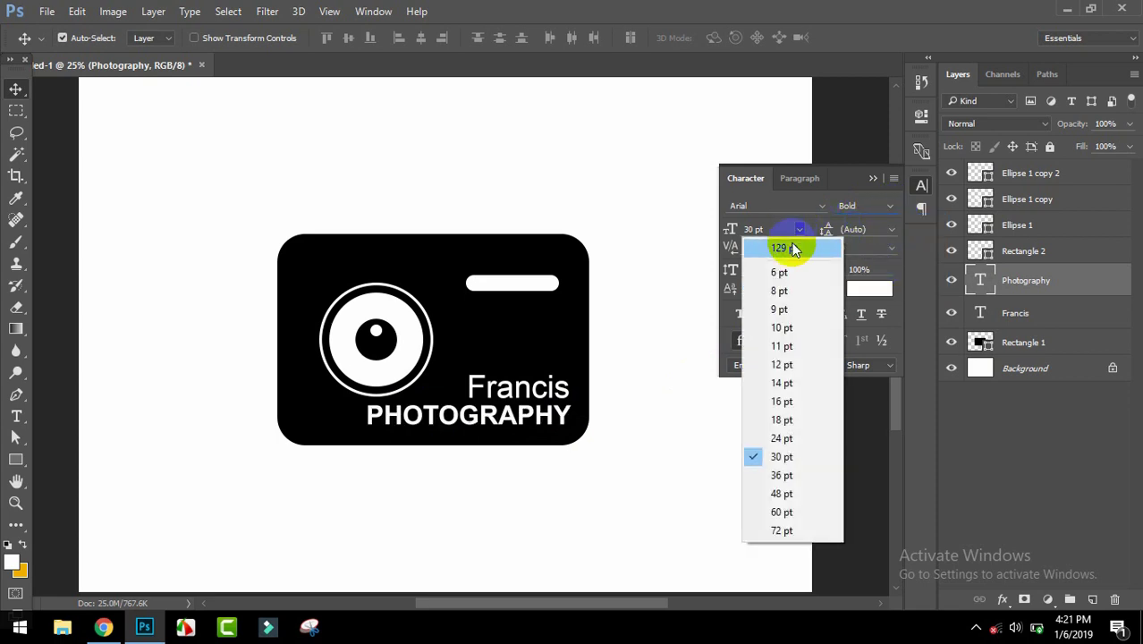
click(787, 418)
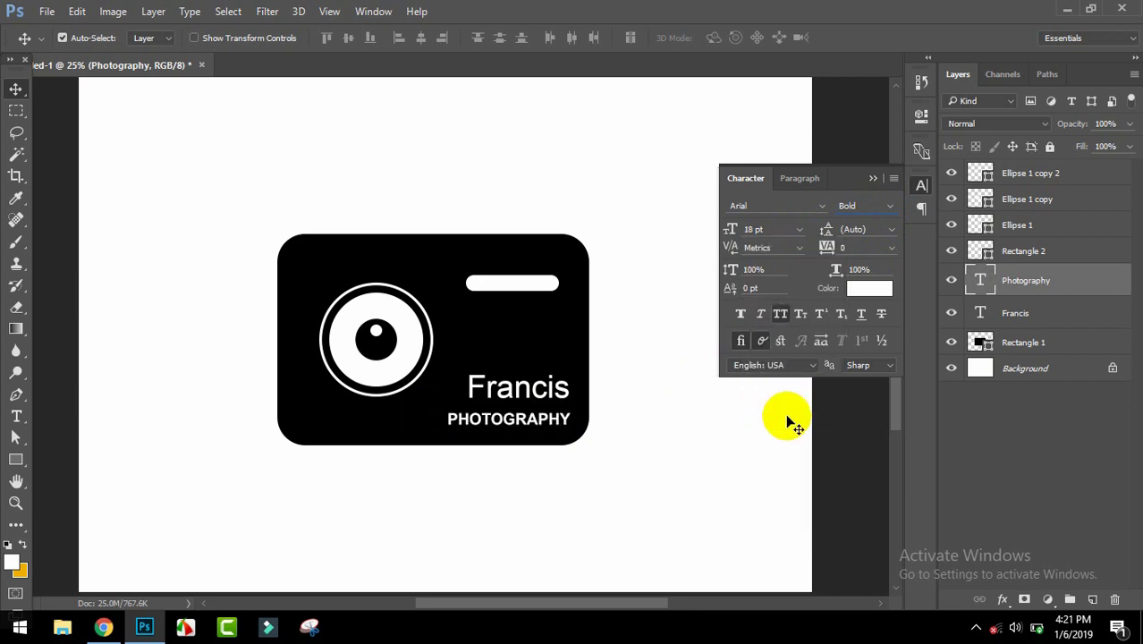
click(535, 427)
drag(532, 424, 529, 423)
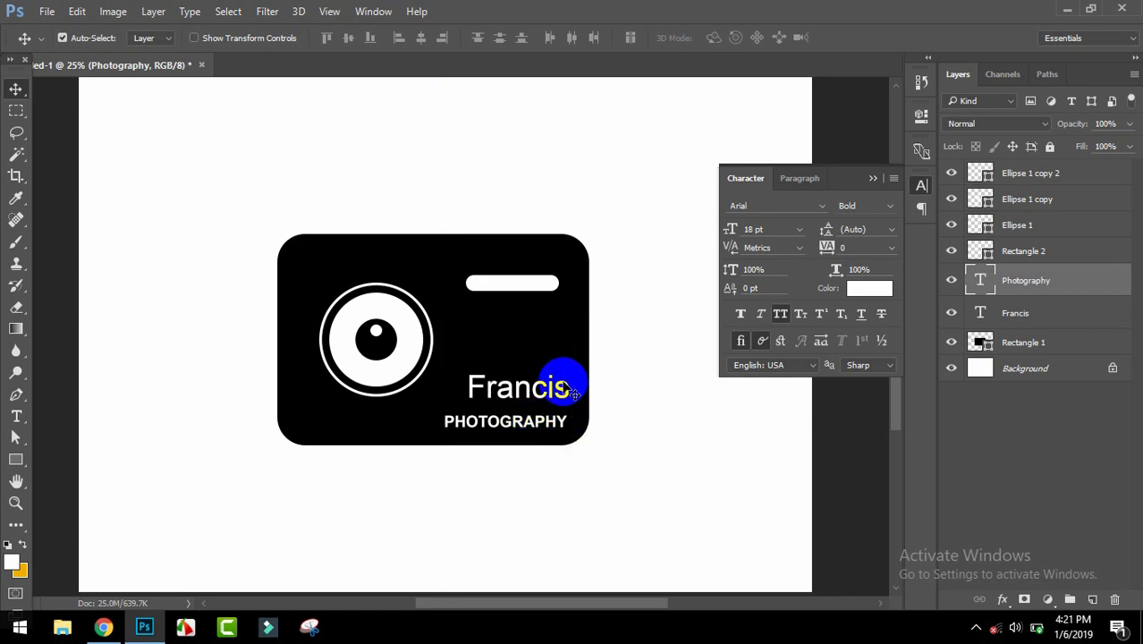
mouse_move(566, 386)
mouse_down()
mouse_move(559, 399)
mouse_move(565, 386)
mouse_up()
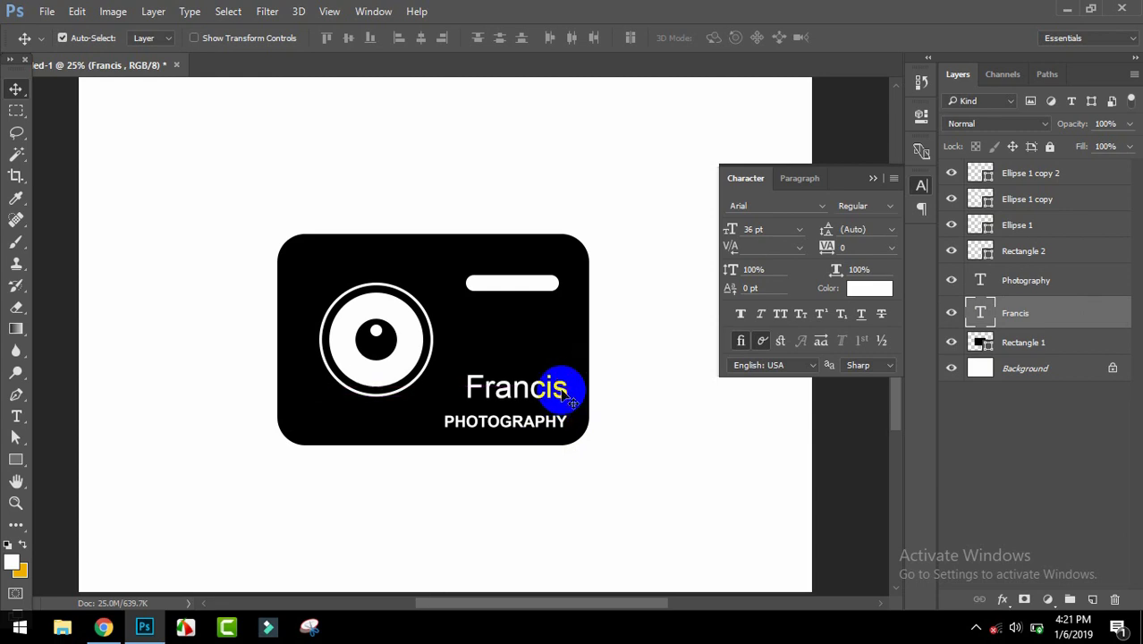
Step: Try 460 tracking on Francis, then restore its letter spacing to 0
click(847, 247)
text(460)
key(Return)
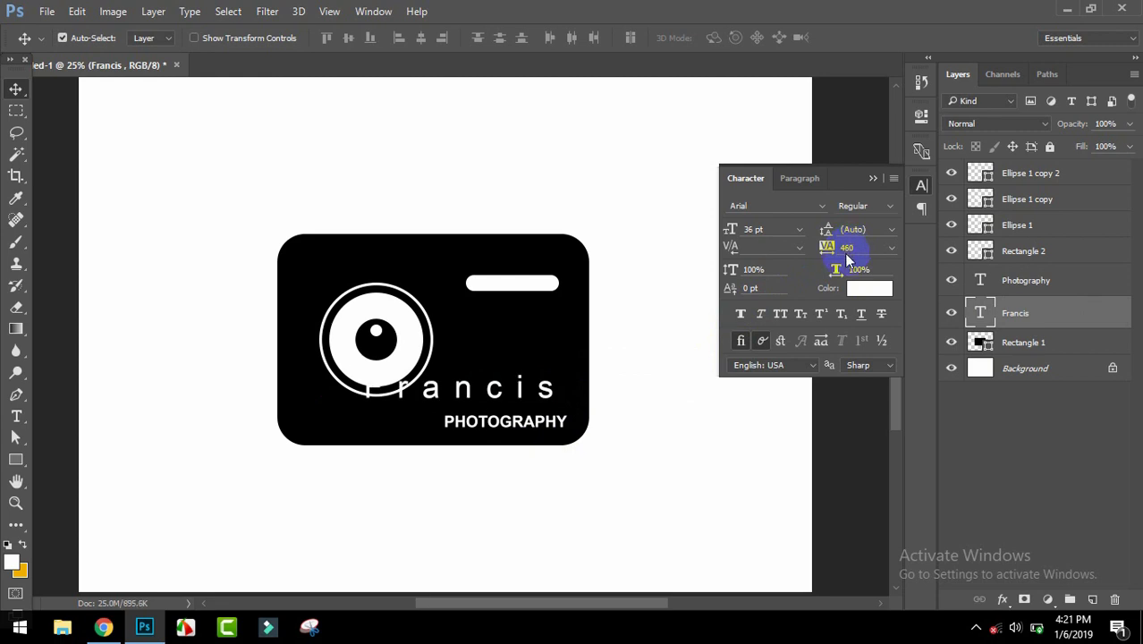
text(0)
key(Return)
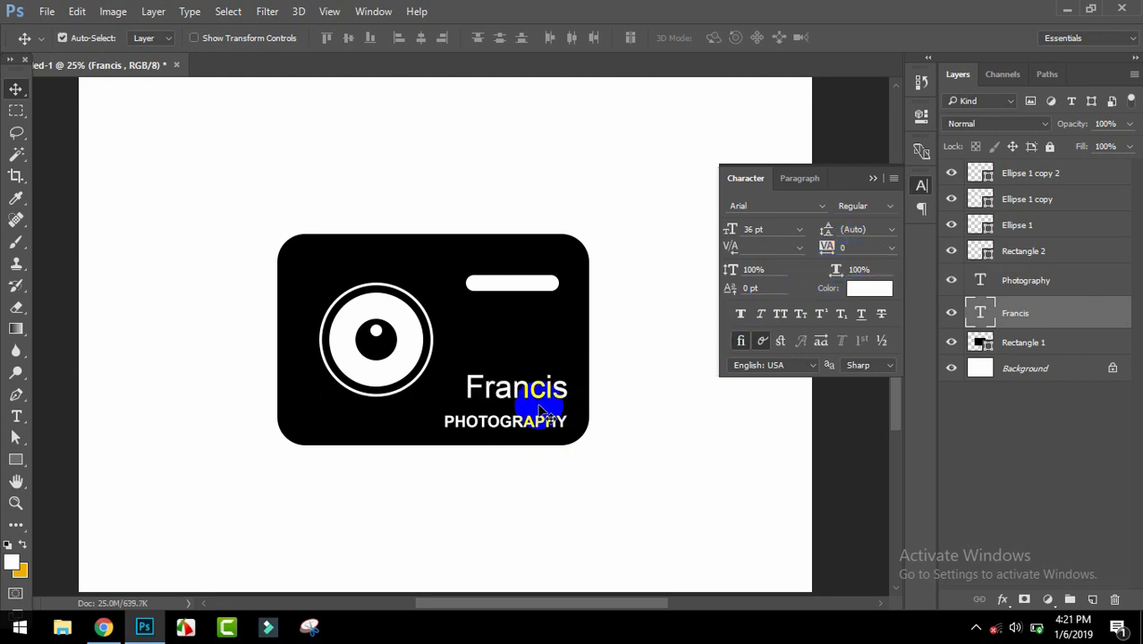
Step: Widen PHOTOGRAPHY's tracking to about 880 across the body and reposition Francis above it
click(537, 432)
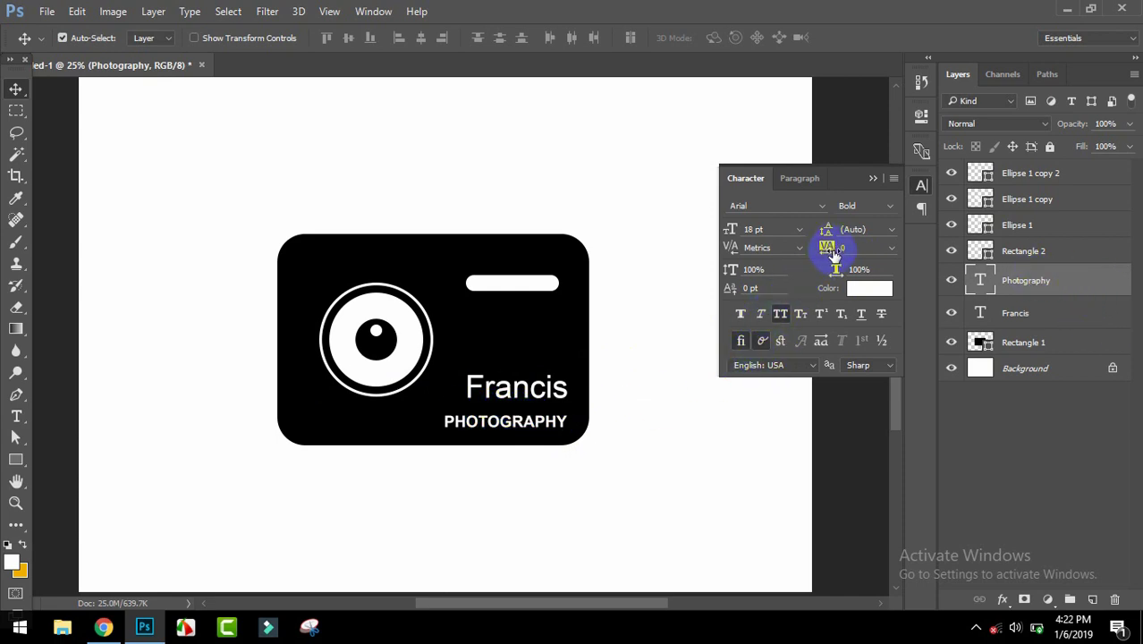
mouse_move(830, 253)
mouse_down()
mouse_move(850, 253)
mouse_move(830, 266)
mouse_up()
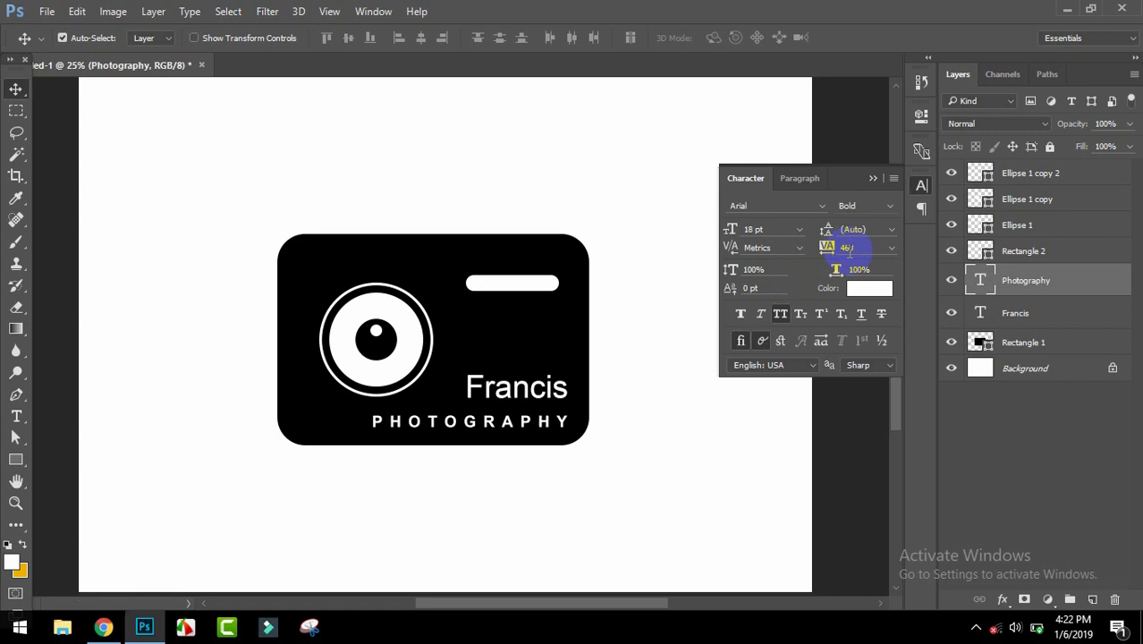
click(774, 314)
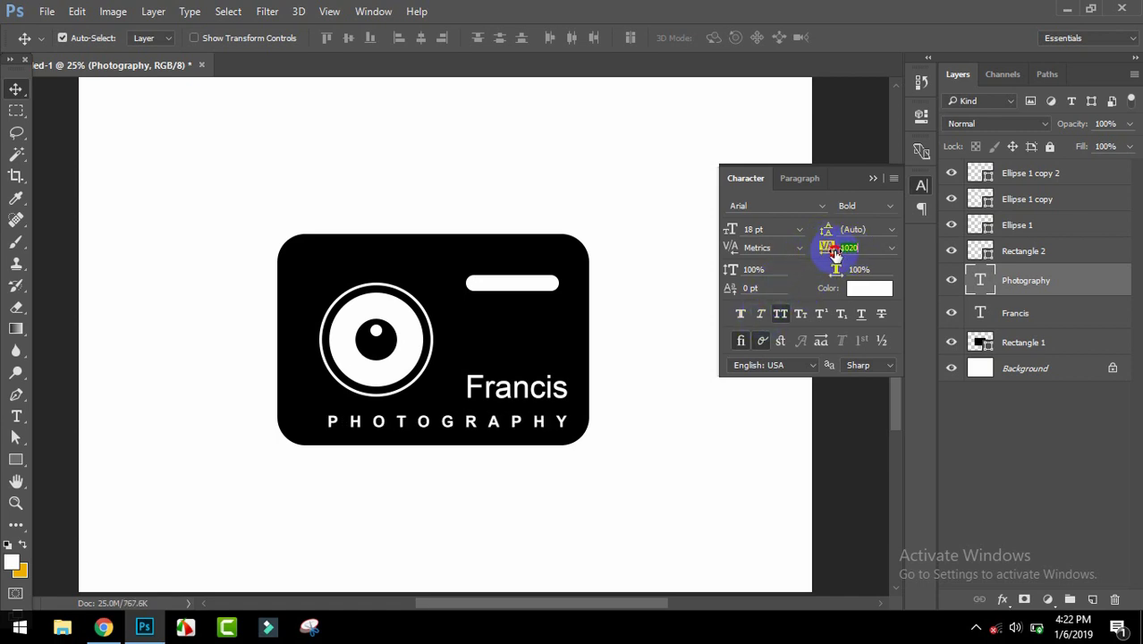
drag(834, 253, 833, 255)
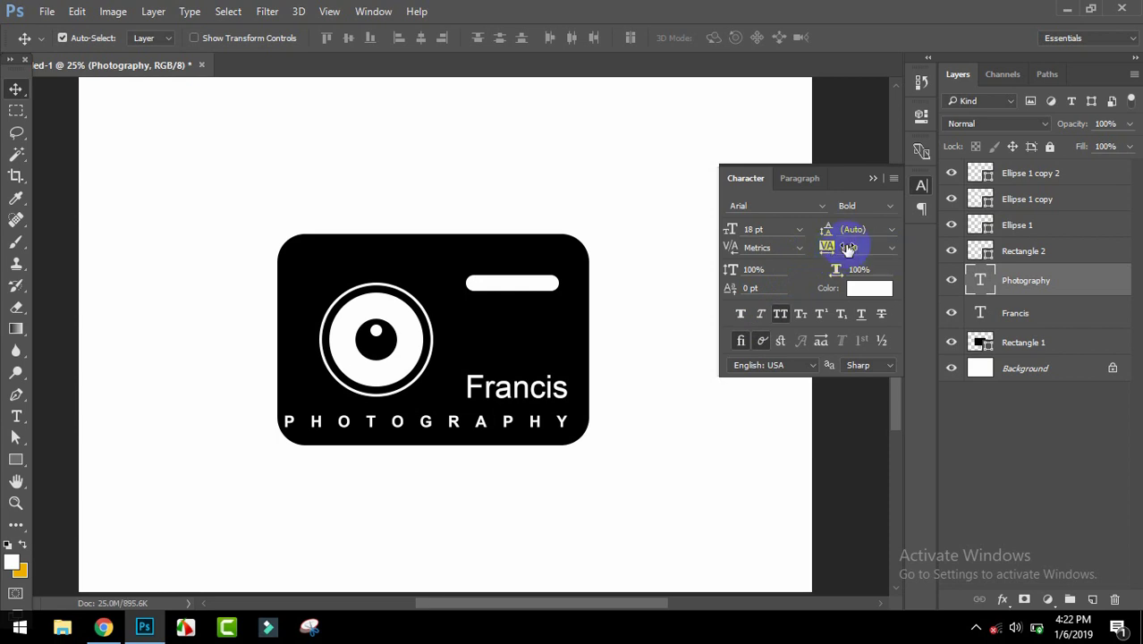
drag(824, 252, 824, 251)
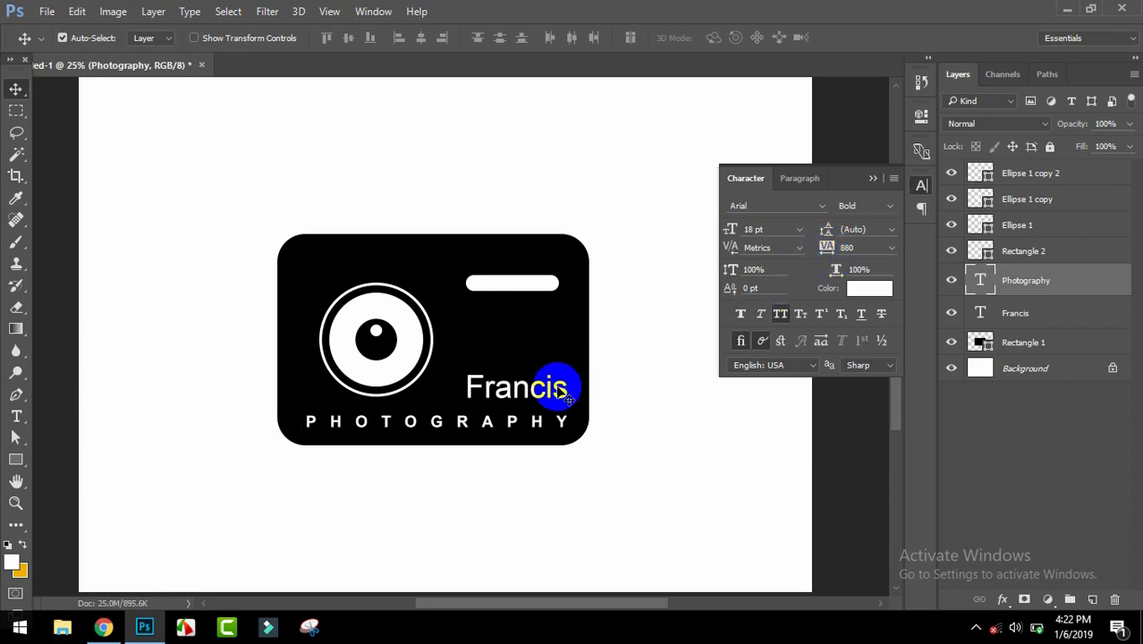
drag(547, 391, 548, 391)
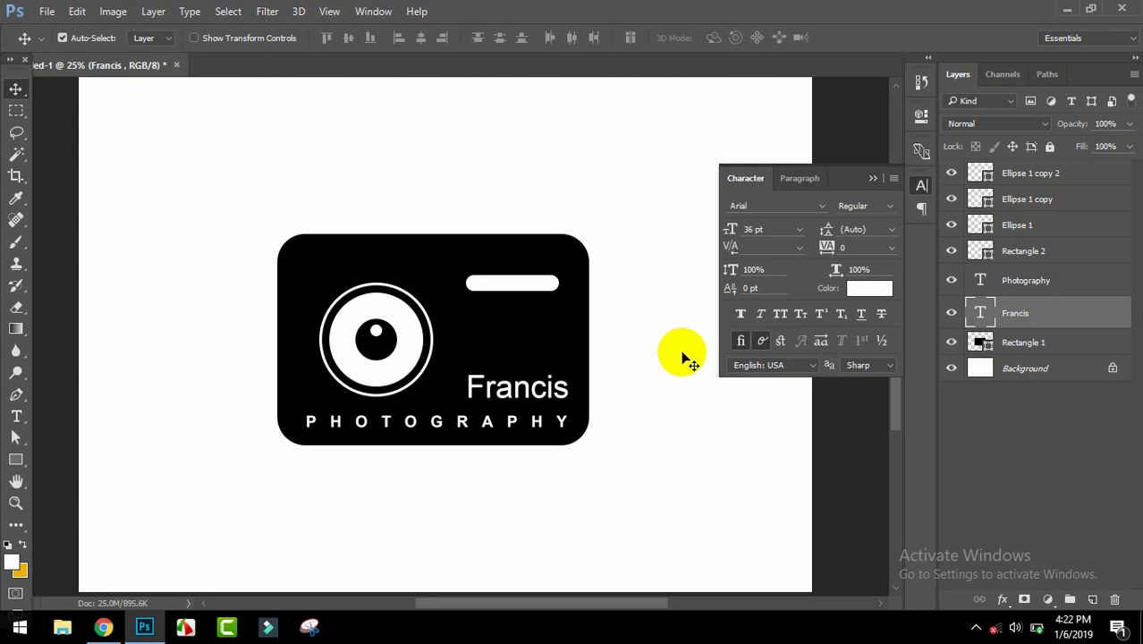
drag(561, 414, 474, 384)
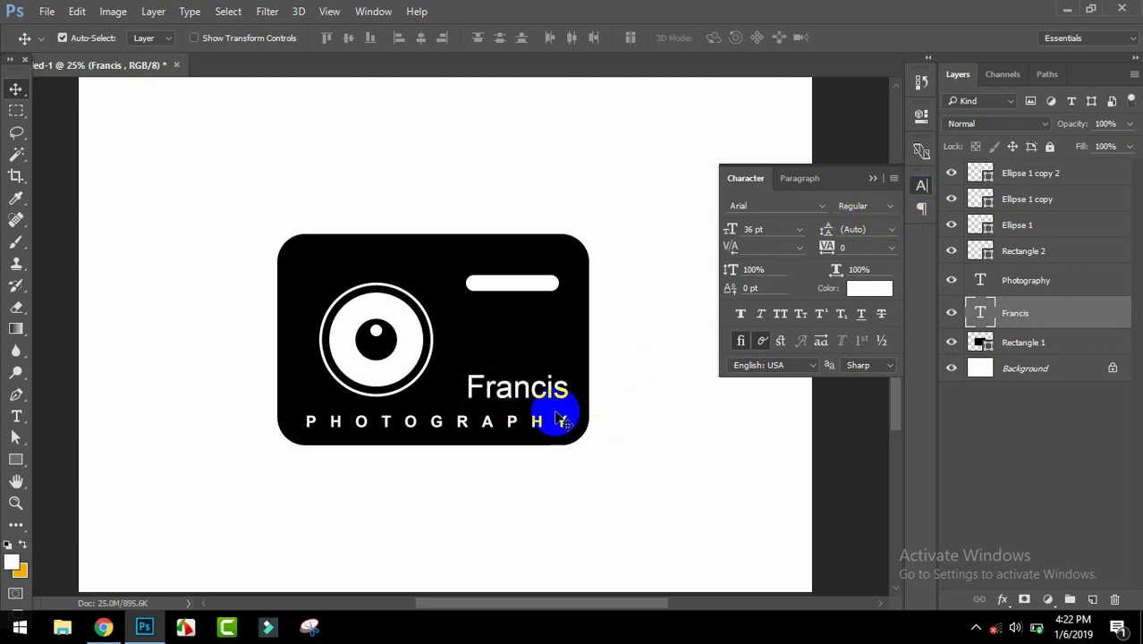
click(820, 206)
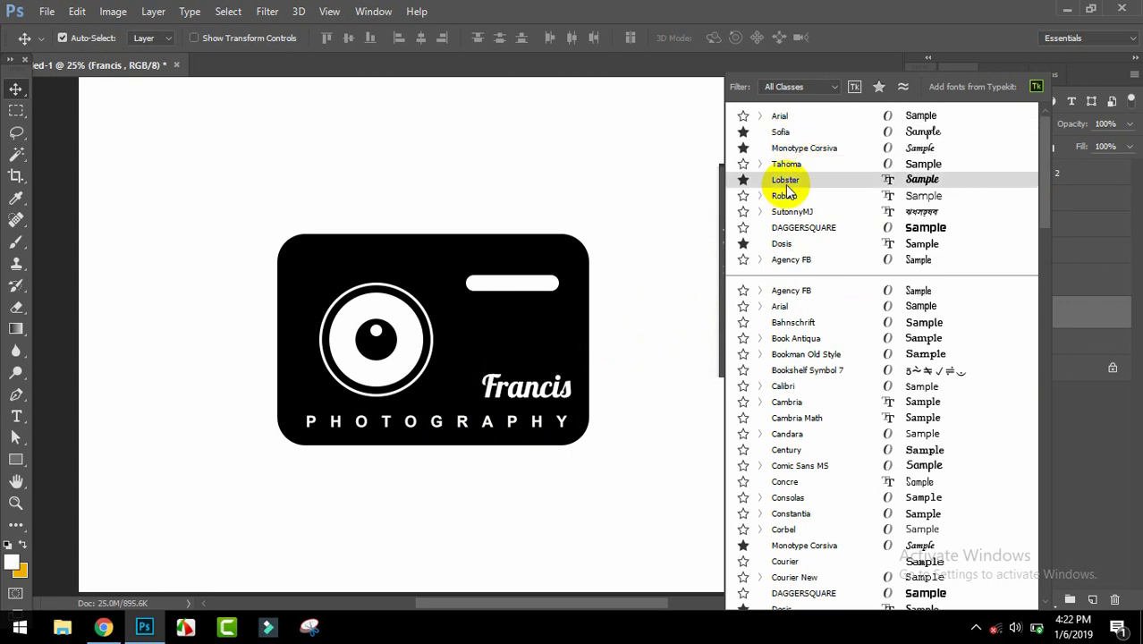
Step: Switch Francis to the Lobster typeface and collapse the Character panel
click(787, 181)
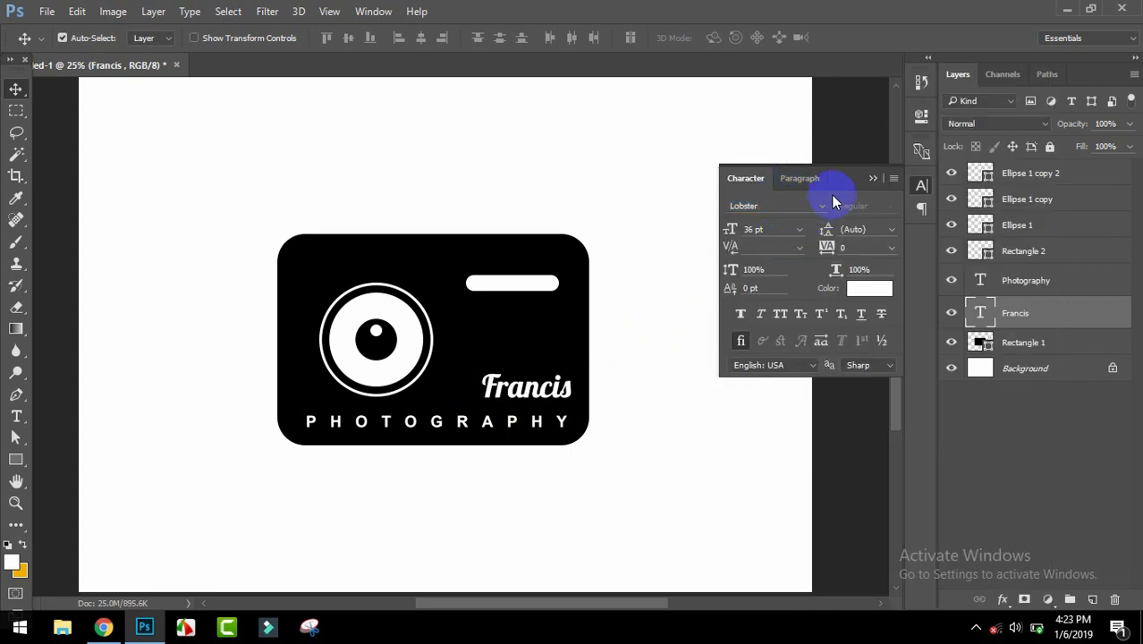
click(873, 178)
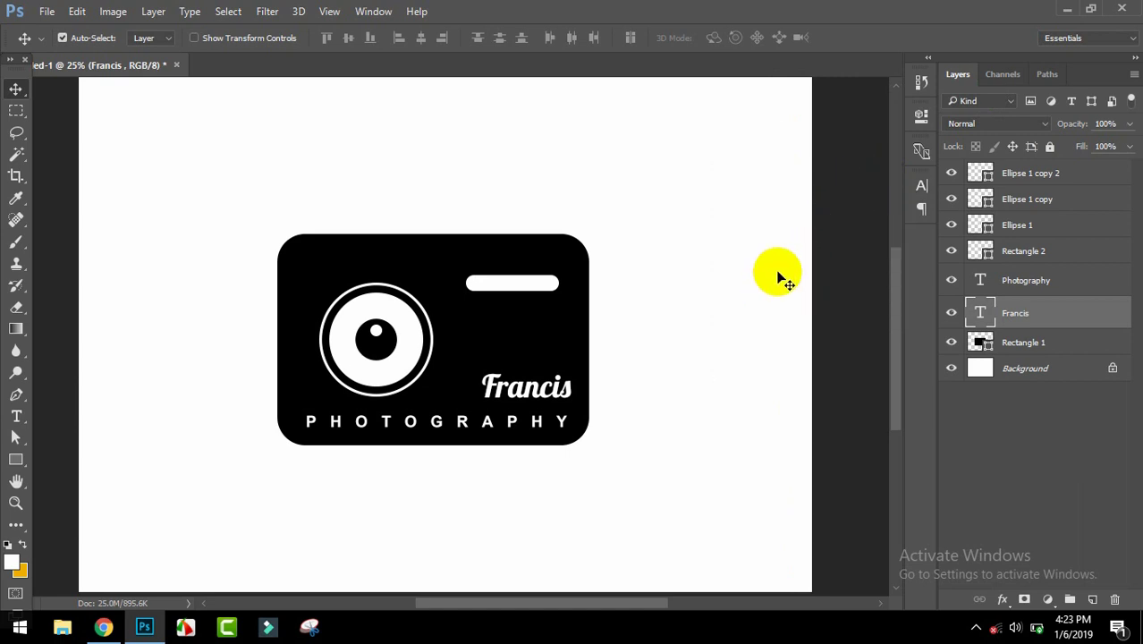
click(535, 349)
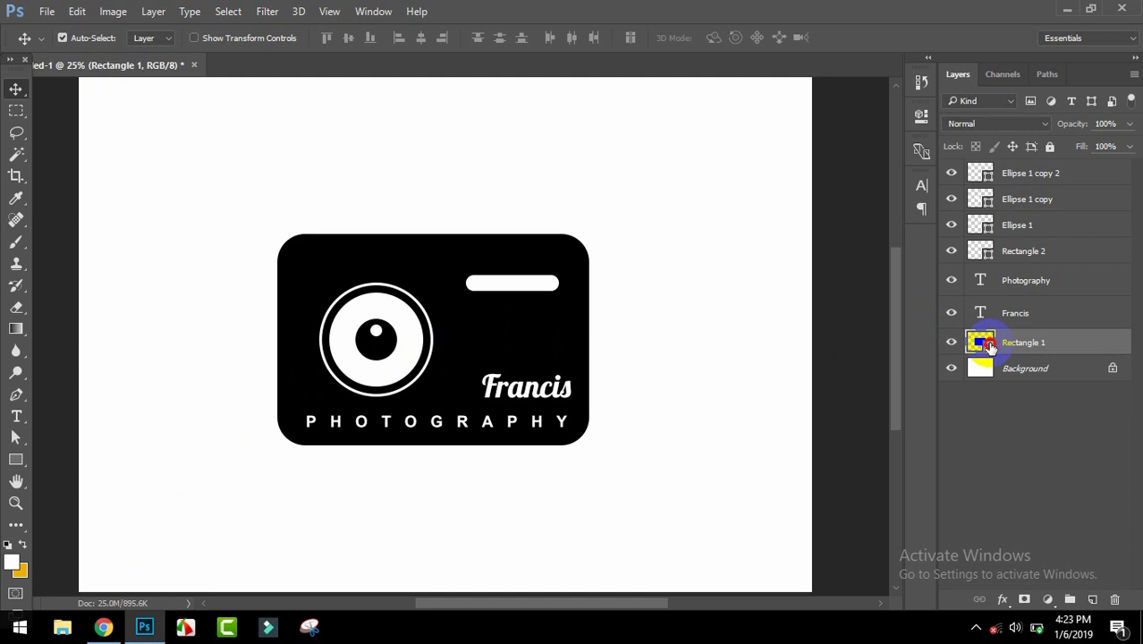
Step: Change Rectangle 1's fill from pure black to dark grey #151414
double_click(986, 346)
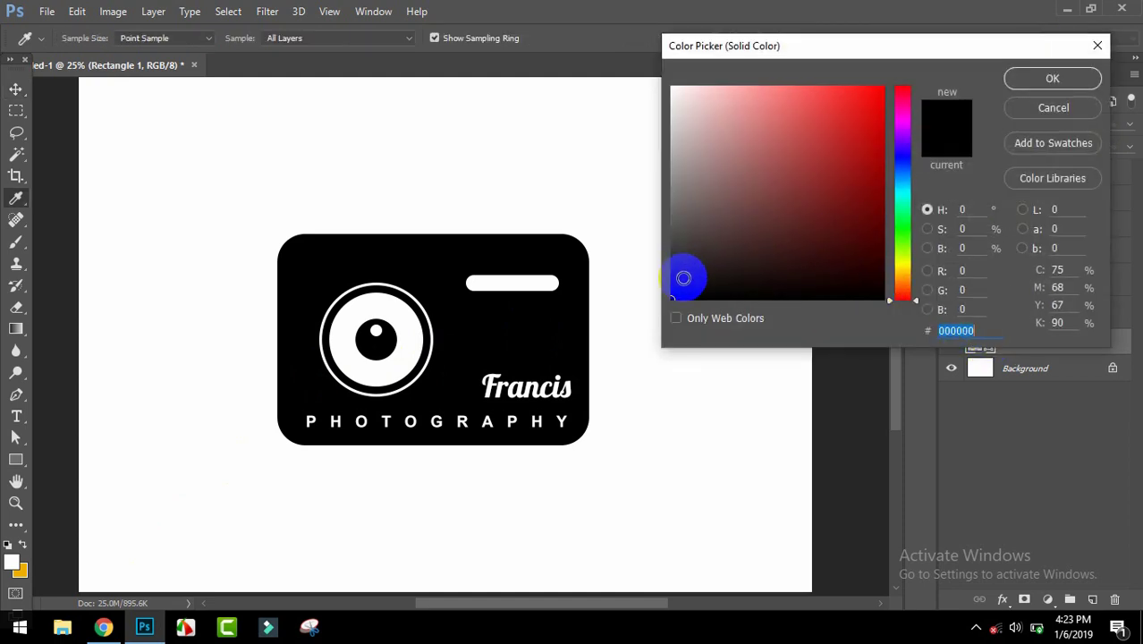
click(680, 283)
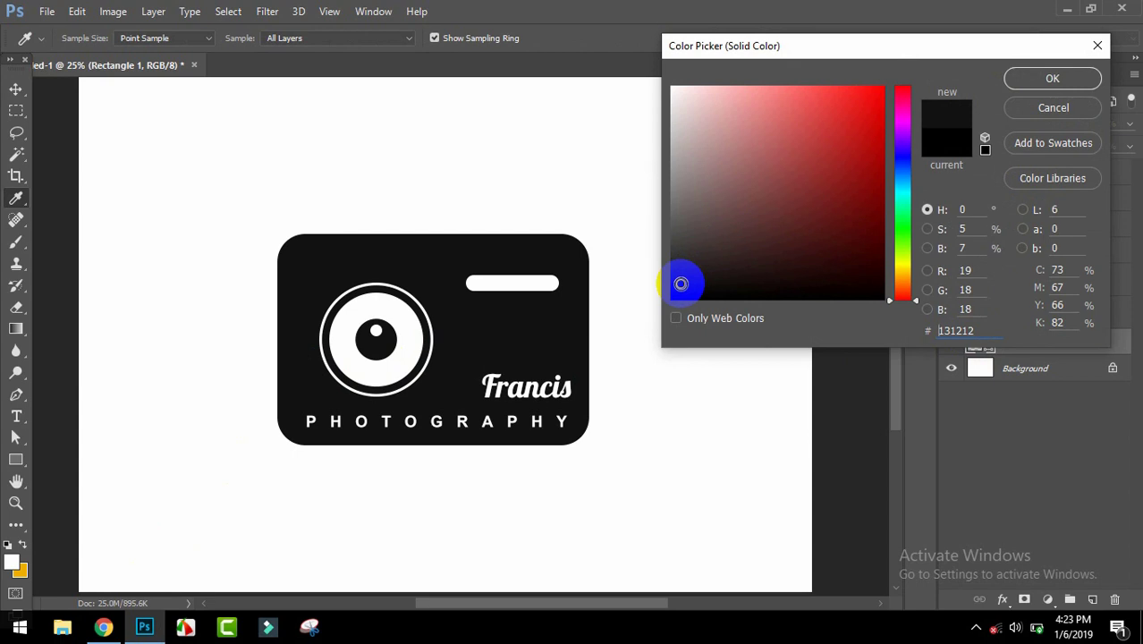
mouse_move(680, 284)
mouse_down()
mouse_move(670, 286)
mouse_move(679, 281)
mouse_up()
click(681, 279)
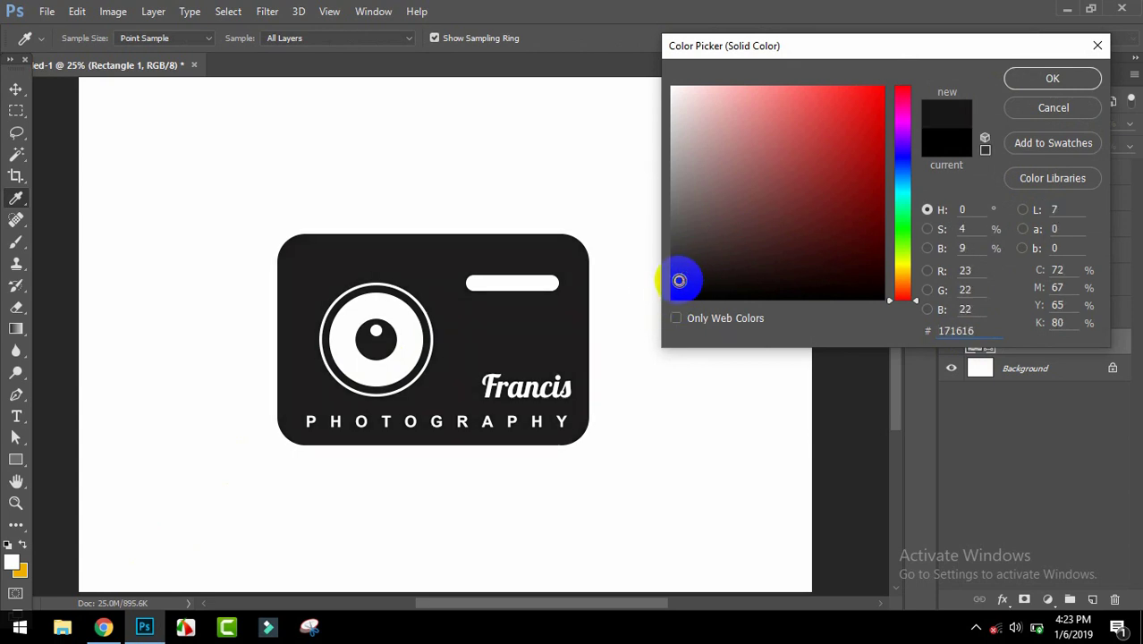
click(1073, 79)
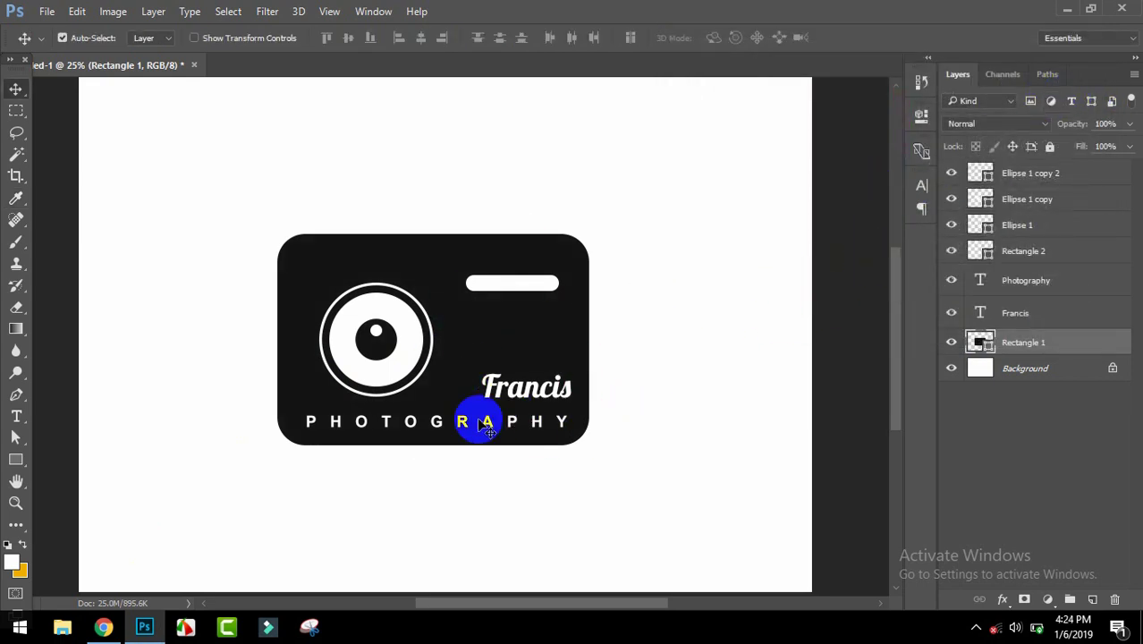